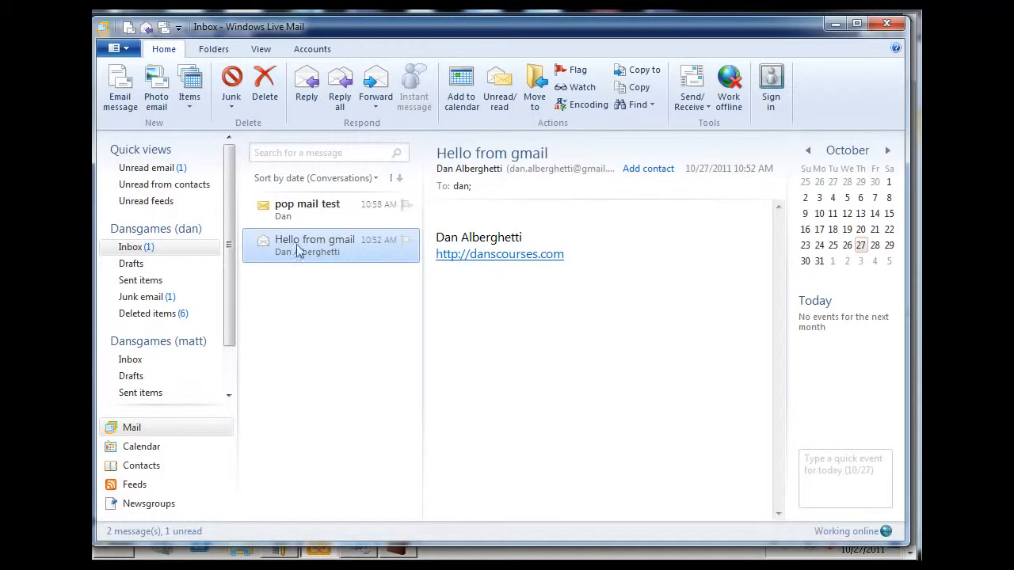
mouse_move(317, 259)
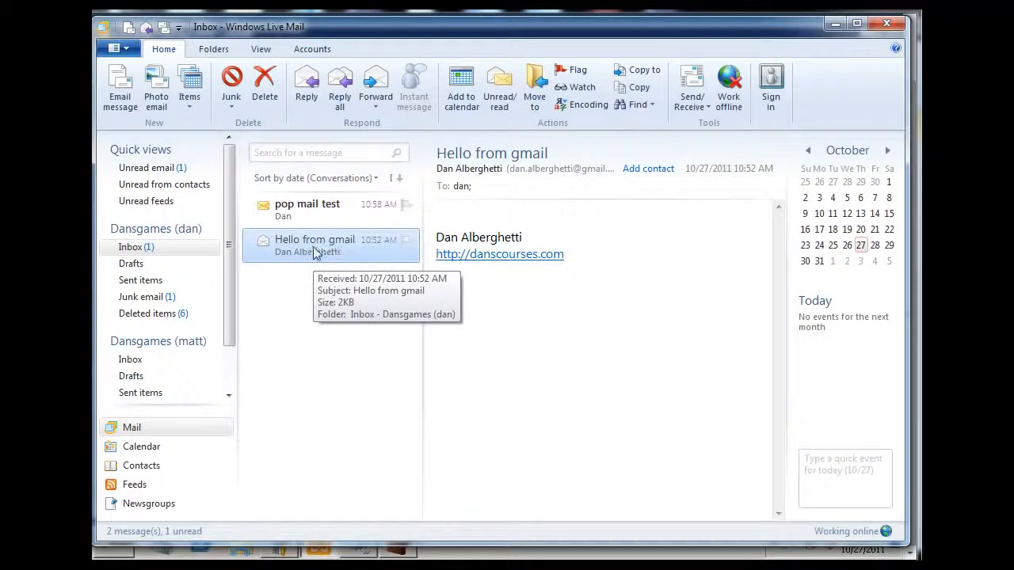
mouse_move(355, 258)
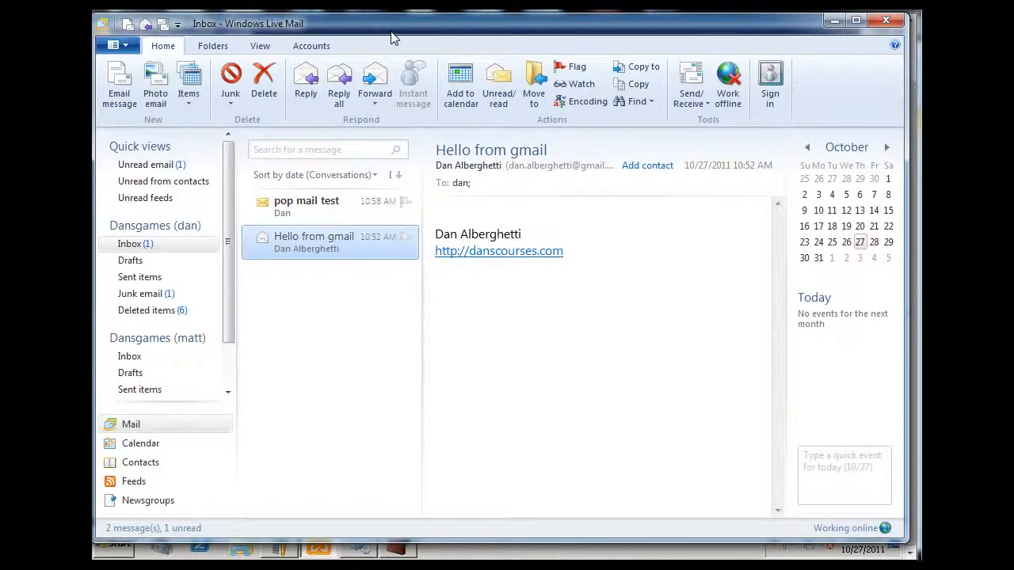
Start a new email message to the Gmail recipient's address with the subject 'send mail outside test'.
click(119, 83)
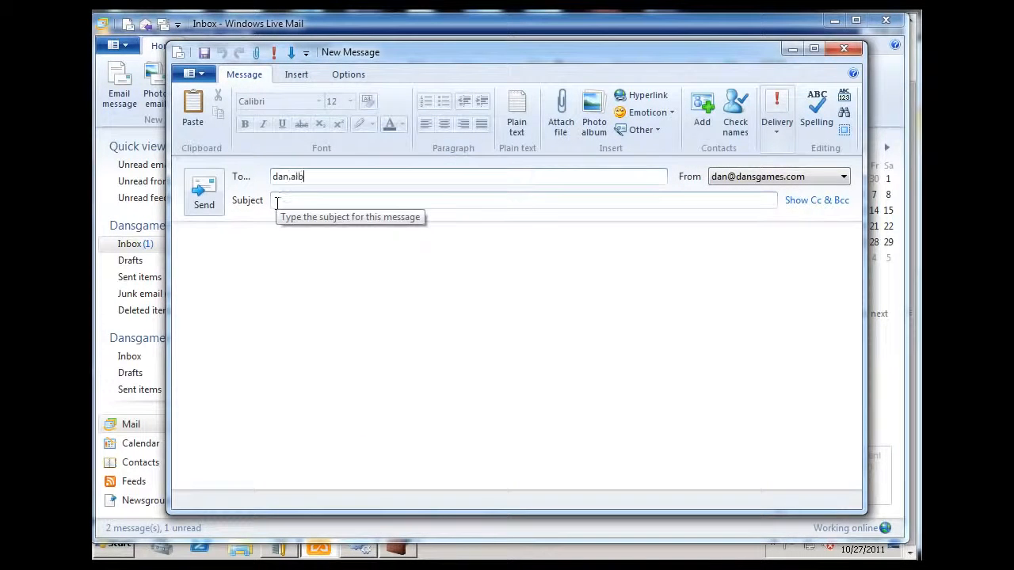
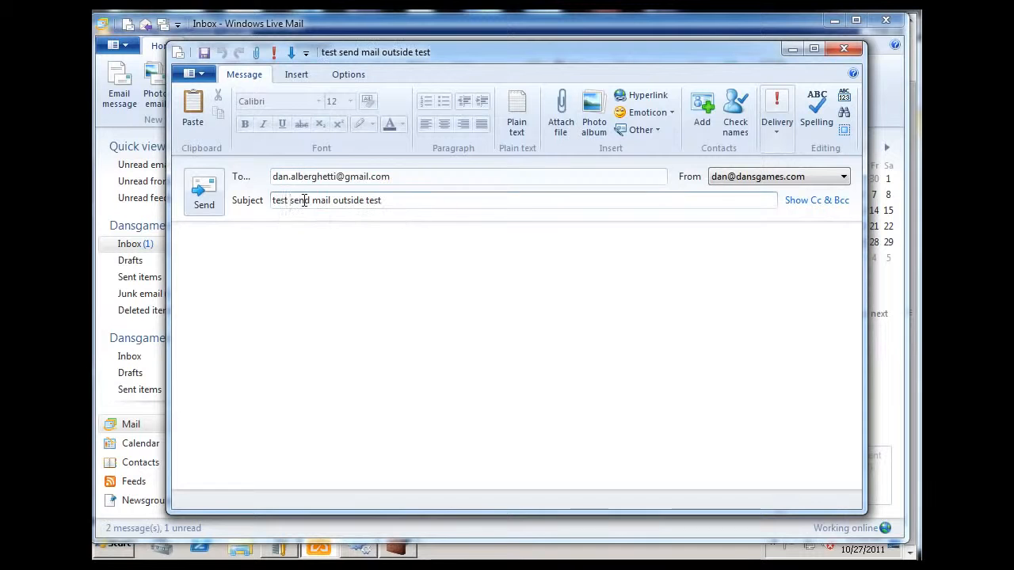
click(293, 200)
key(BackSpace)
key(BackSpace)
key(BackSpace)
key(BackSpace)
key(BackSpace)
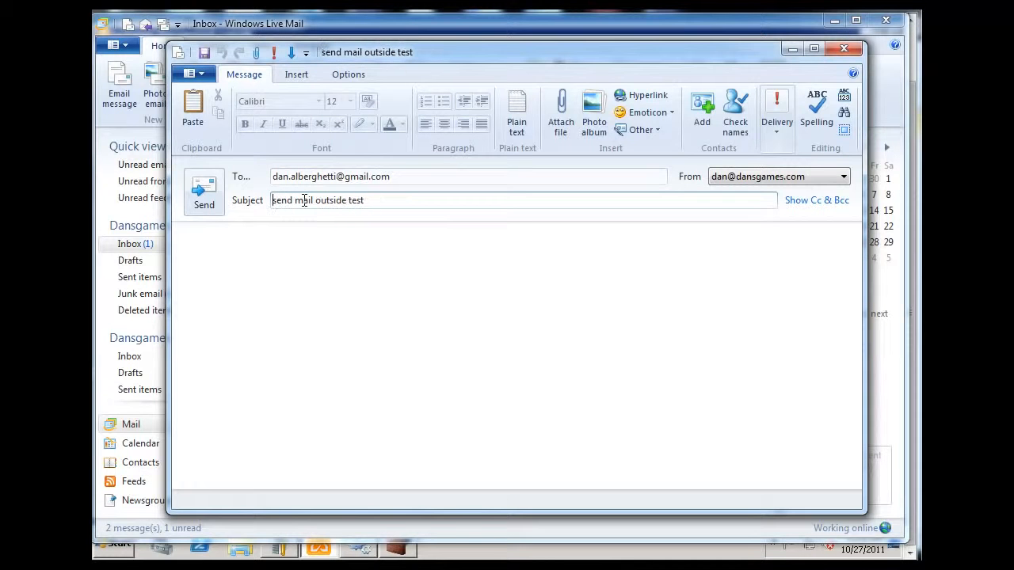
Write the body 'send mail out' and send the message.
click(270, 285)
text(send mail out)
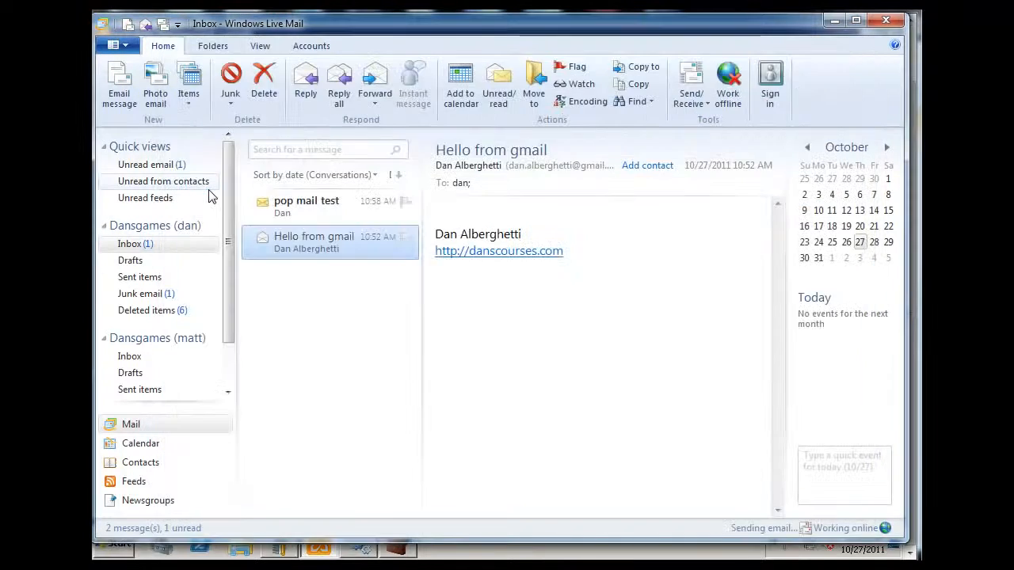
click(208, 194)
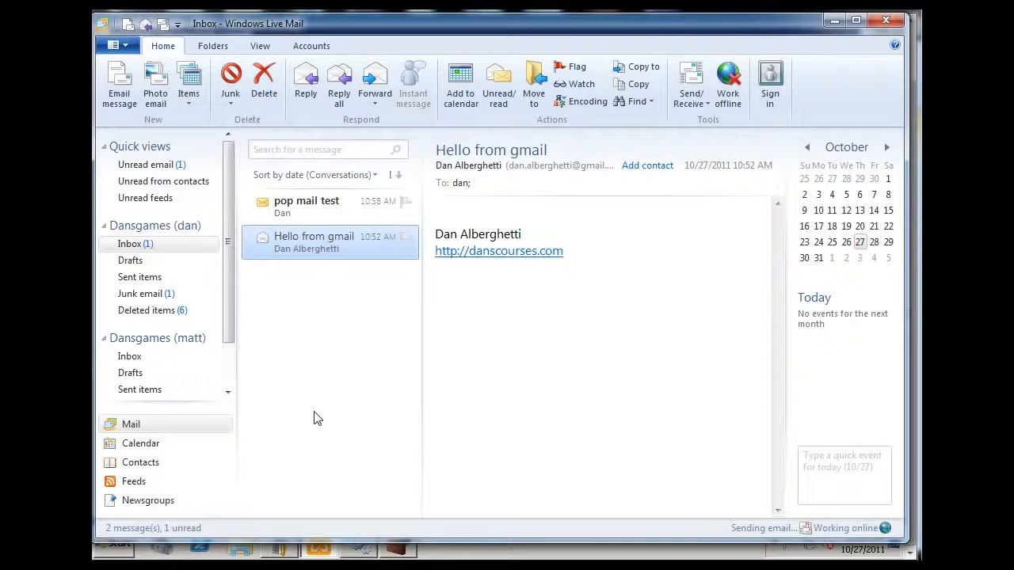
Run Send/Receive for the Dansgames (dan) account and view the Outbox.
click(706, 107)
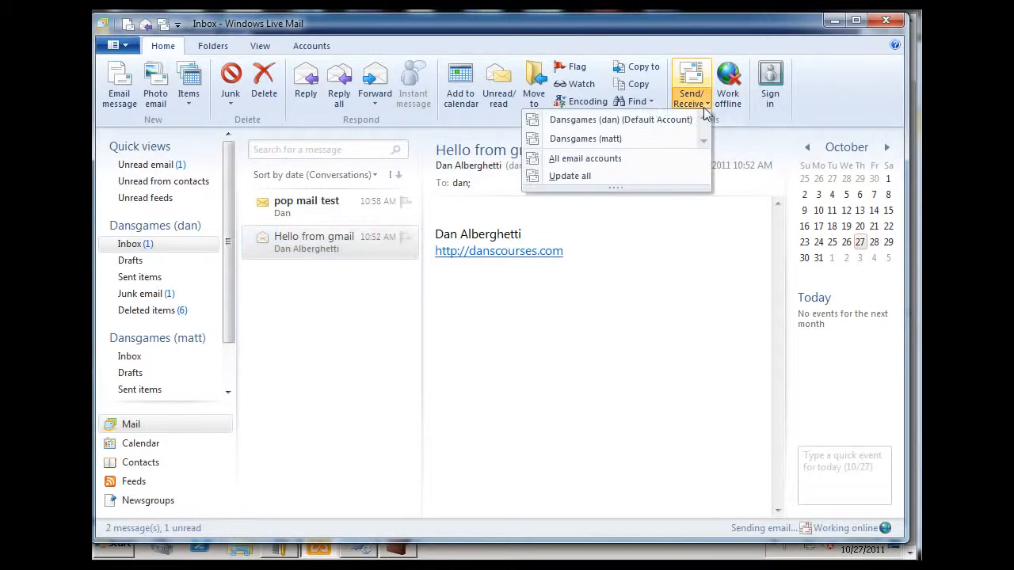
click(634, 126)
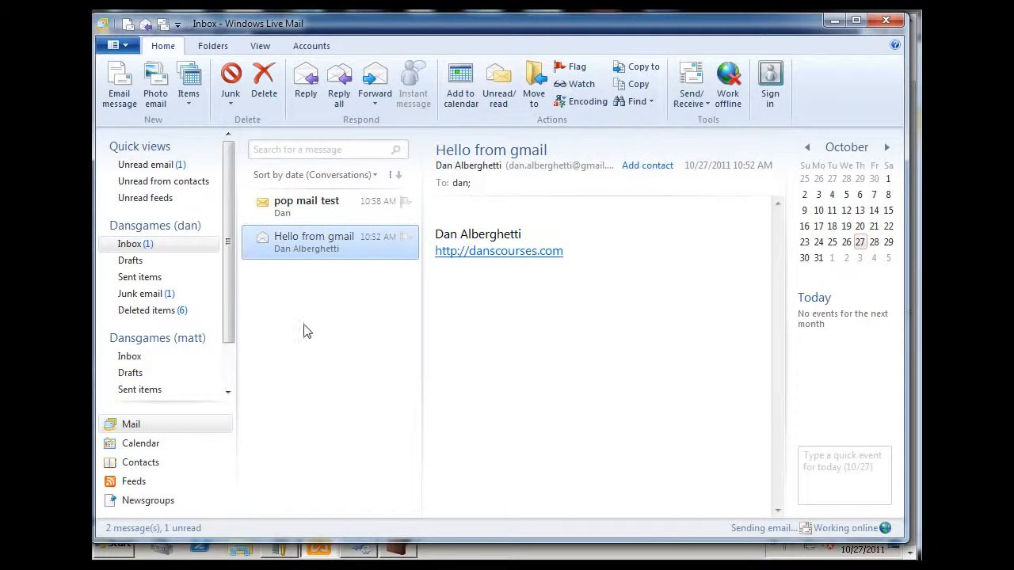
drag(228, 300, 234, 204)
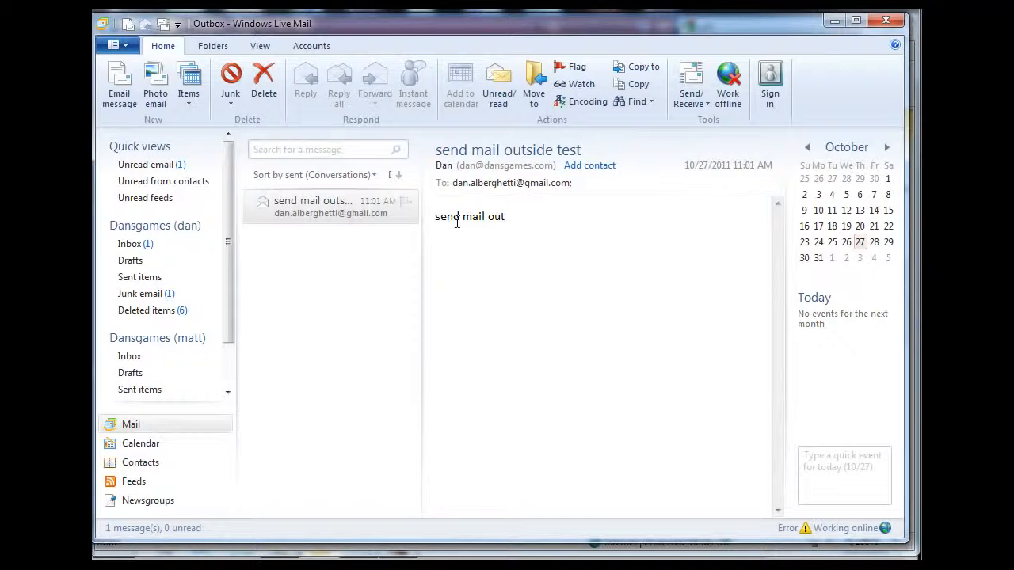
In Outlook Web App, compose a new message to the Gmail recipient's address with subject and body 'send mail out through owa'.
mouse_move(431, 24)
mouse_down()
mouse_move(383, 19)
mouse_move(437, 19)
mouse_move(435, 28)
mouse_move(426, 19)
mouse_move(438, 20)
mouse_up()
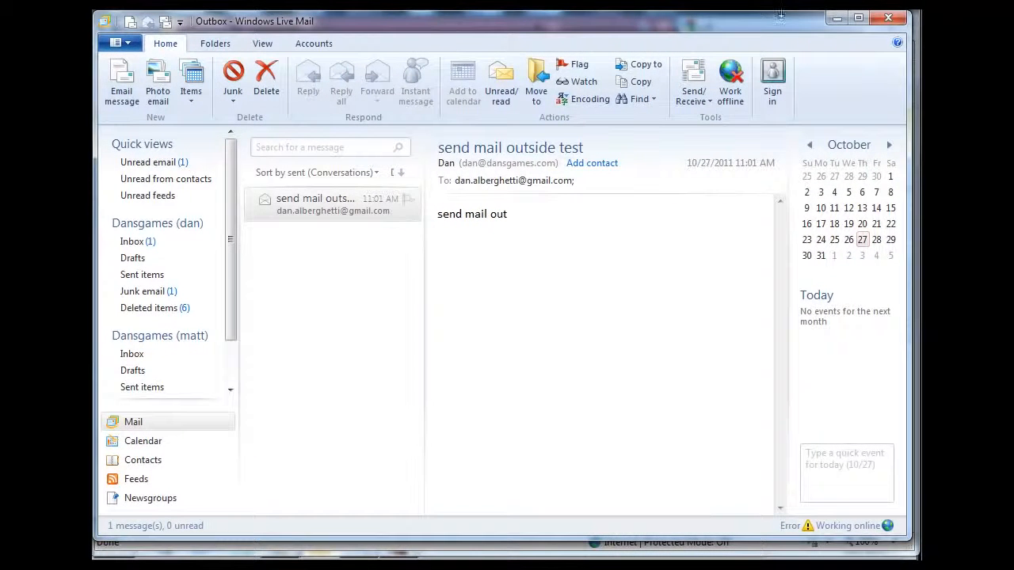
click(838, 17)
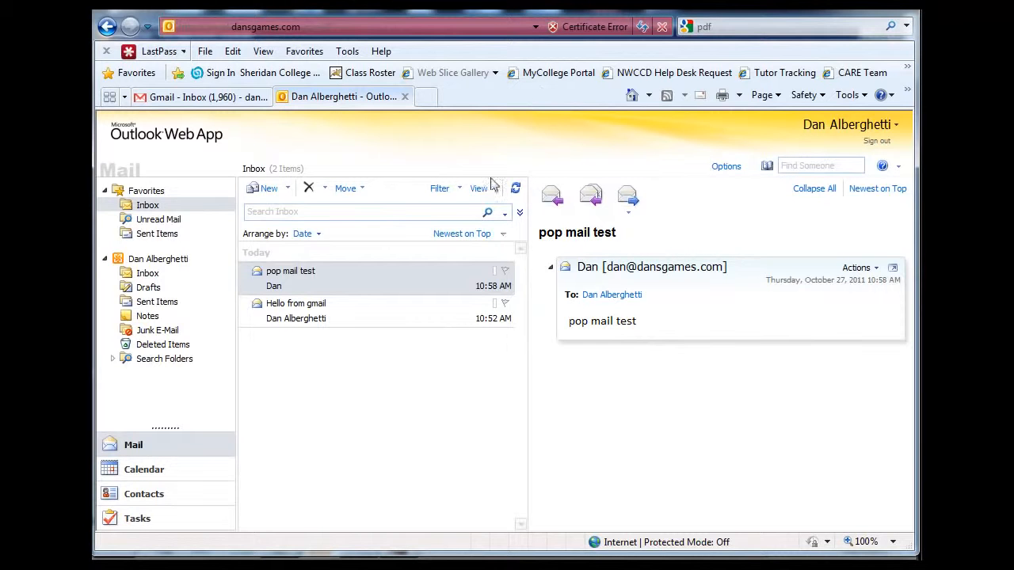
click(269, 188)
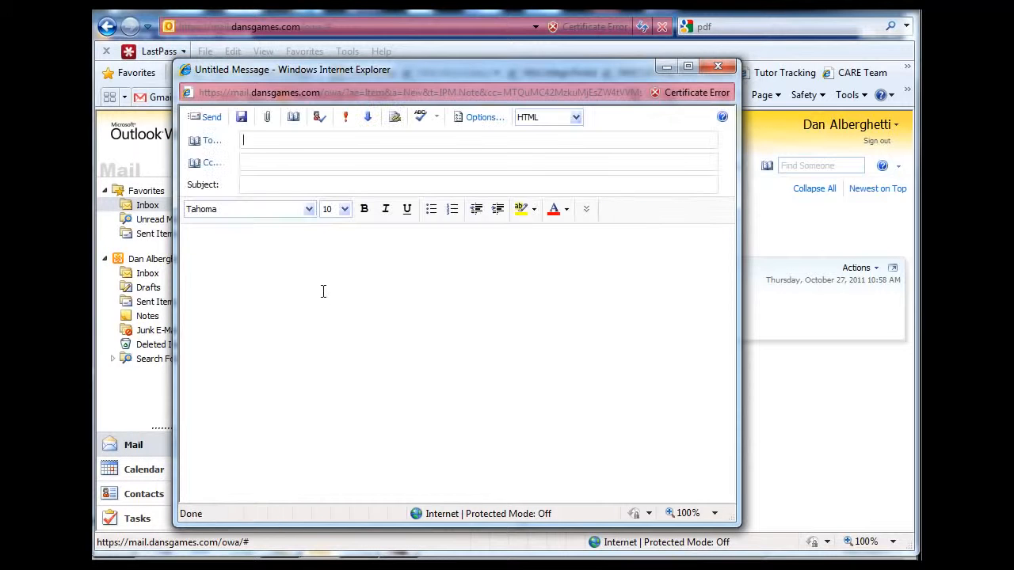
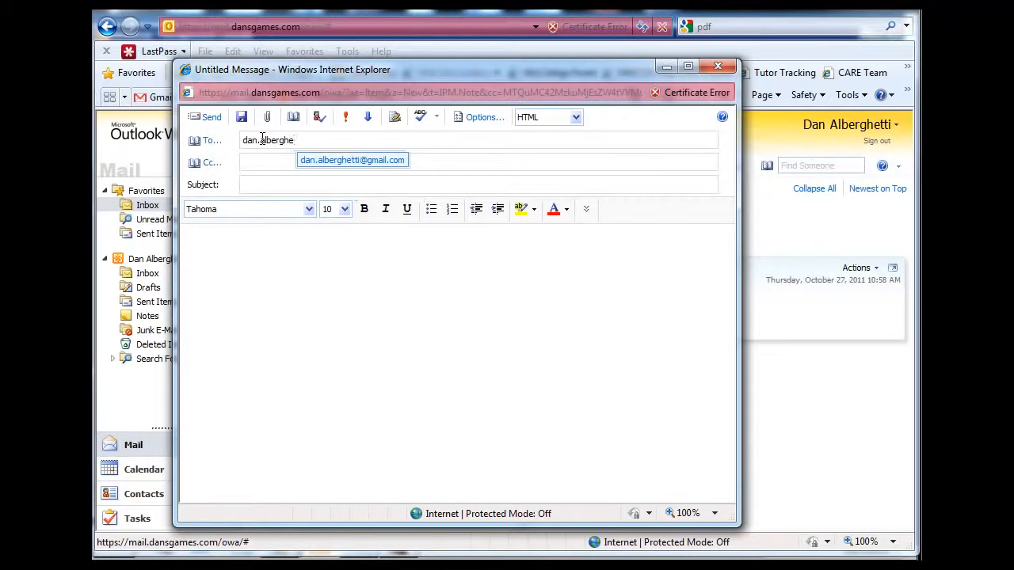
key(Return)
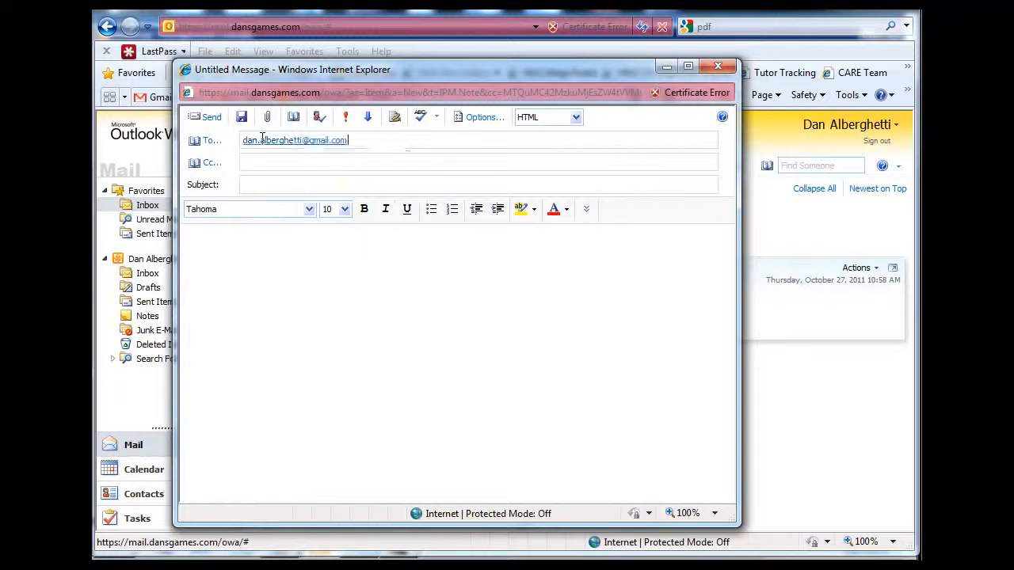
click(272, 187)
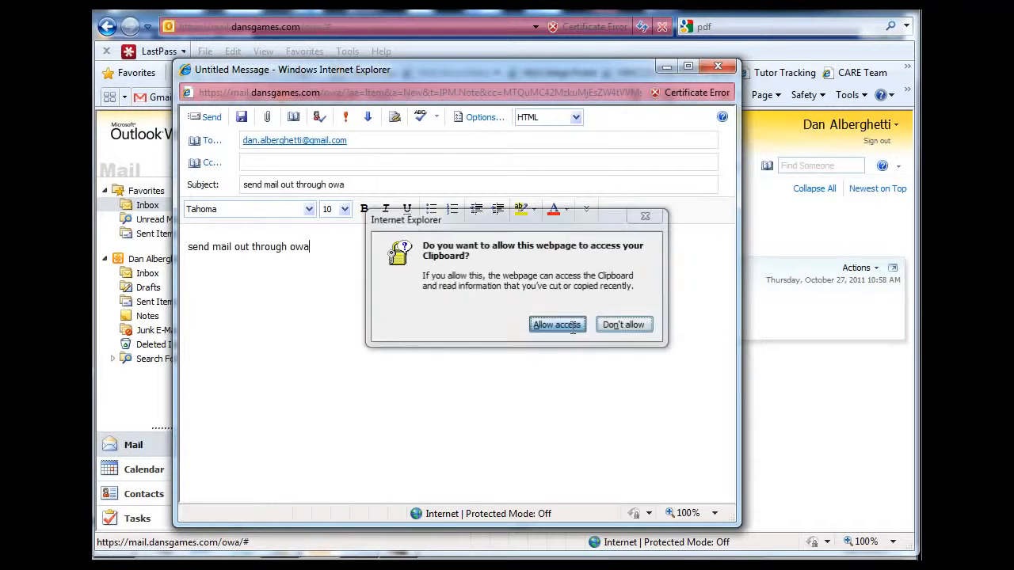
click(573, 324)
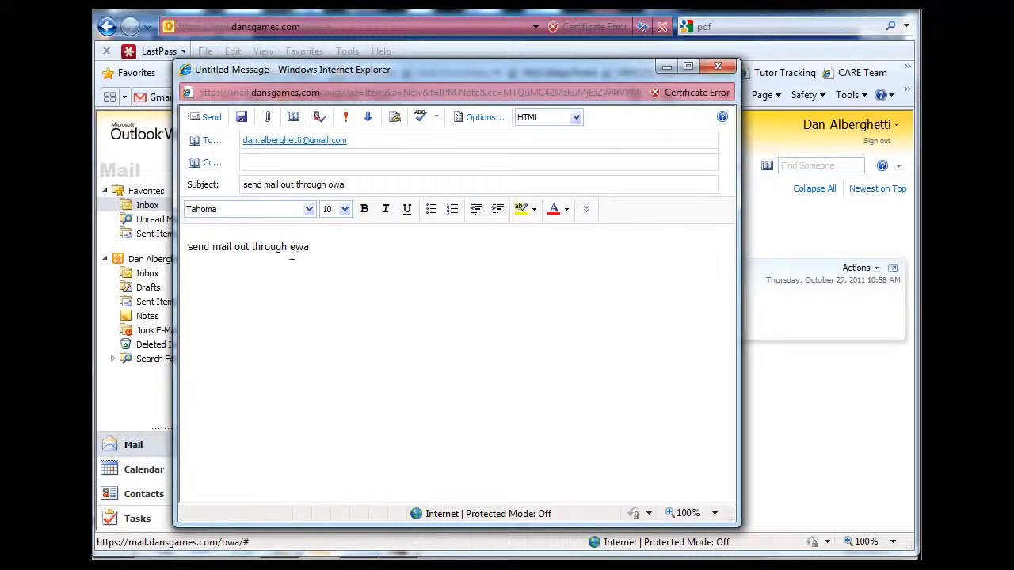
Send the message and open the Sent Items folder.
drag(378, 70, 388, 68)
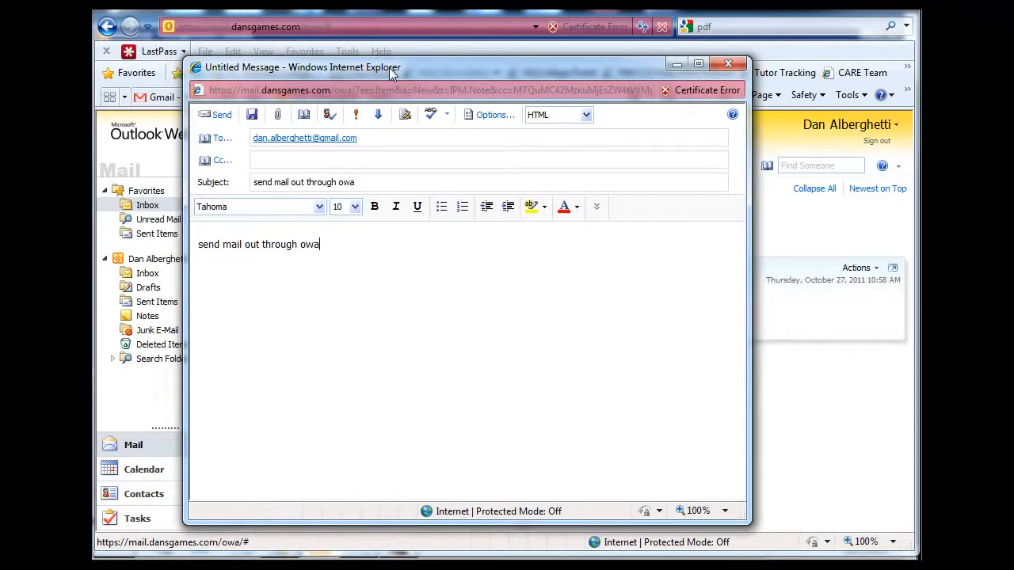
click(220, 114)
click(158, 304)
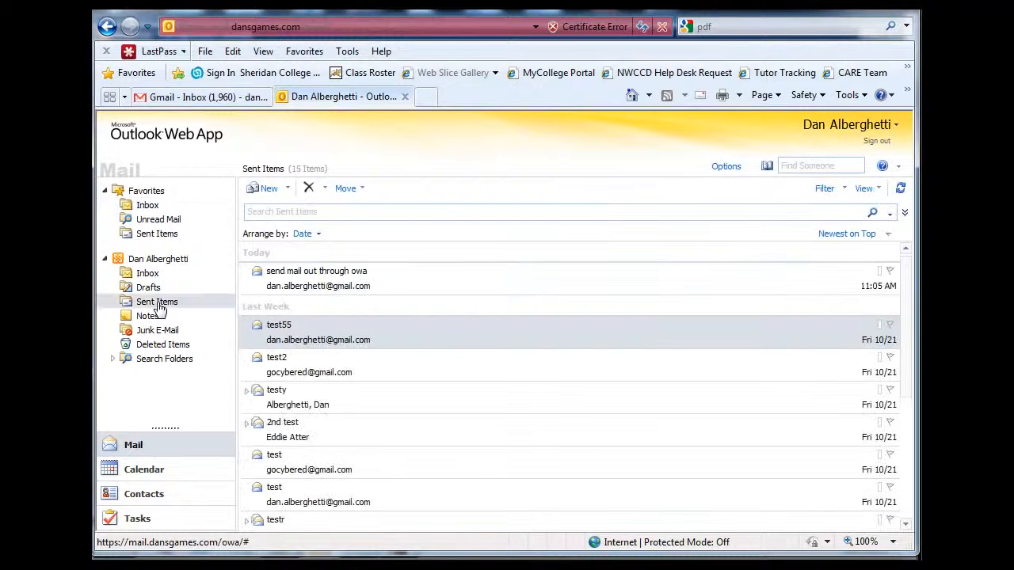
click(399, 283)
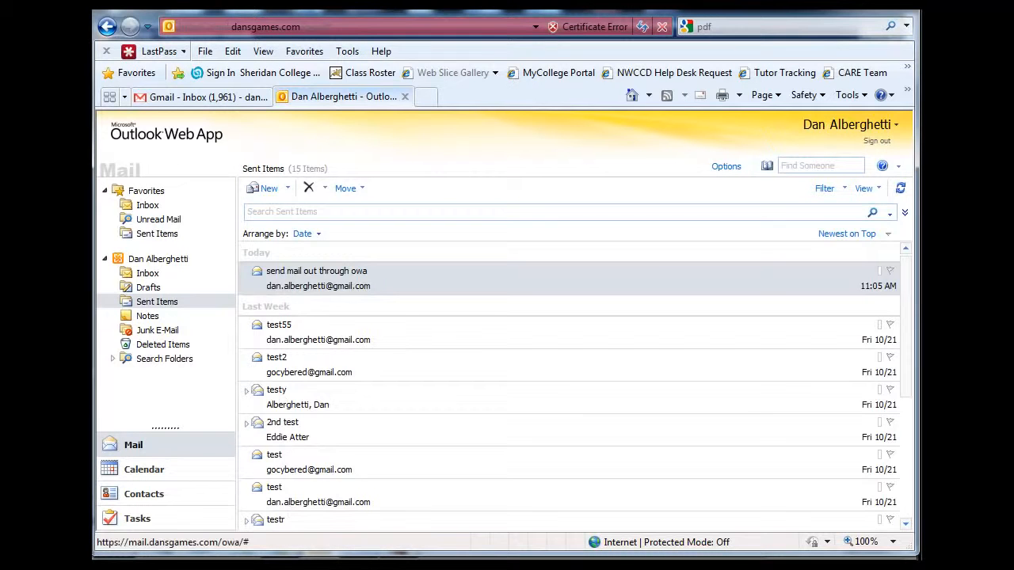
Switch to the Gmail tab and view the received 'send mail out through owa' message.
click(172, 99)
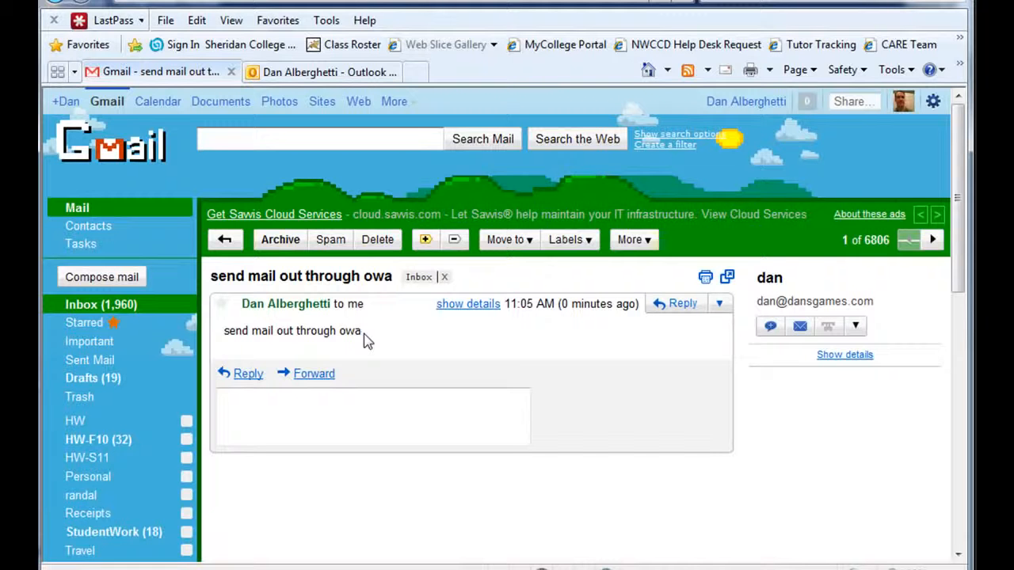
click(527, 569)
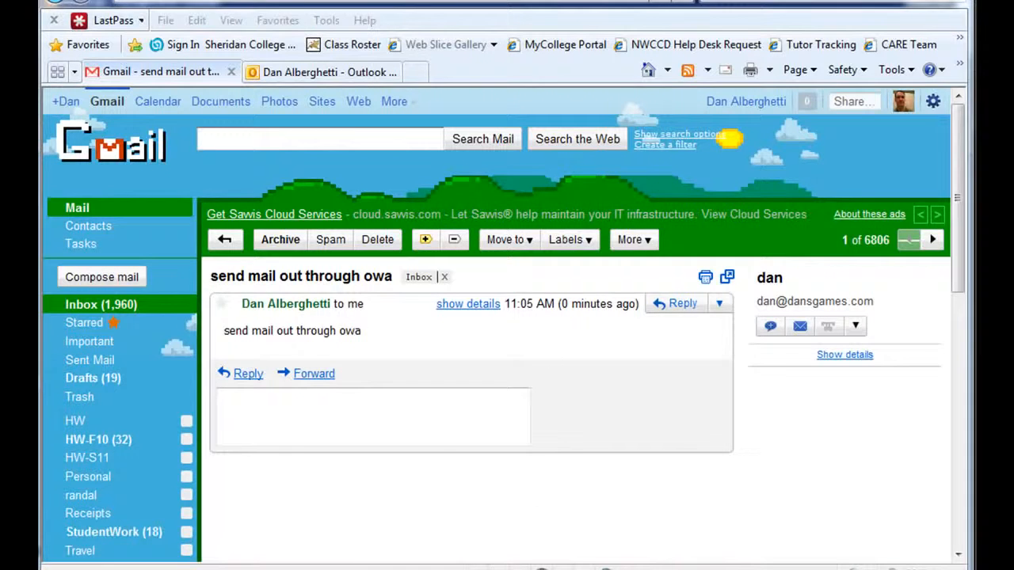
mouse_move(535, 2)
mouse_down()
mouse_move(541, 93)
mouse_move(525, 0)
mouse_up()
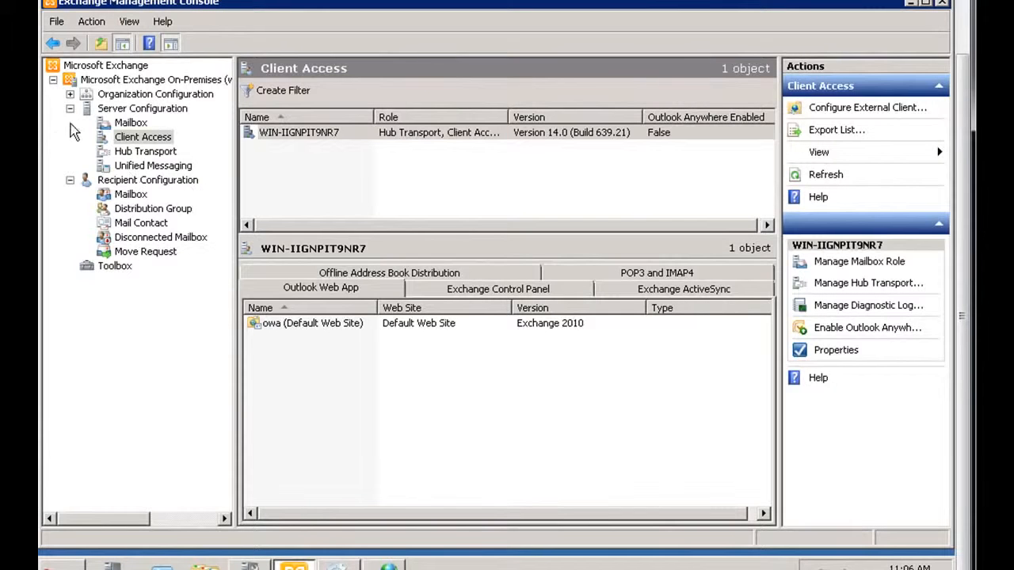
Examine the Hub Transport send connectors under Organization Configuration.
click(70, 95)
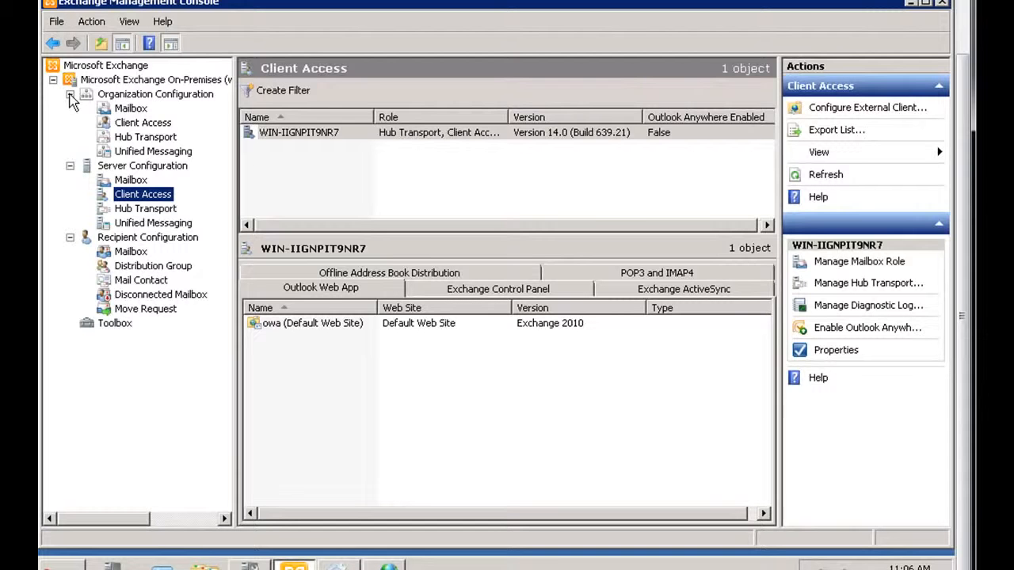
click(133, 127)
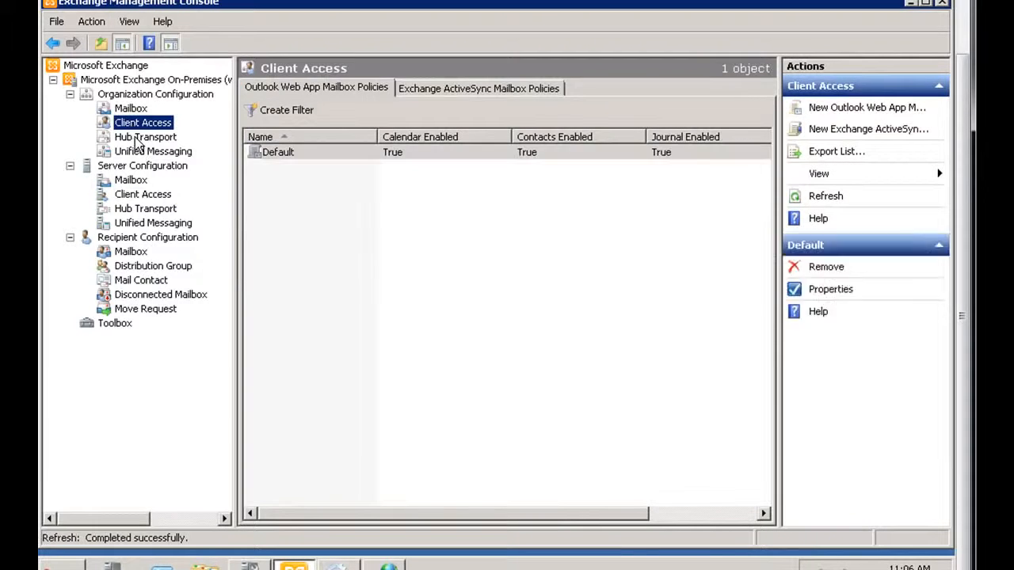
click(139, 140)
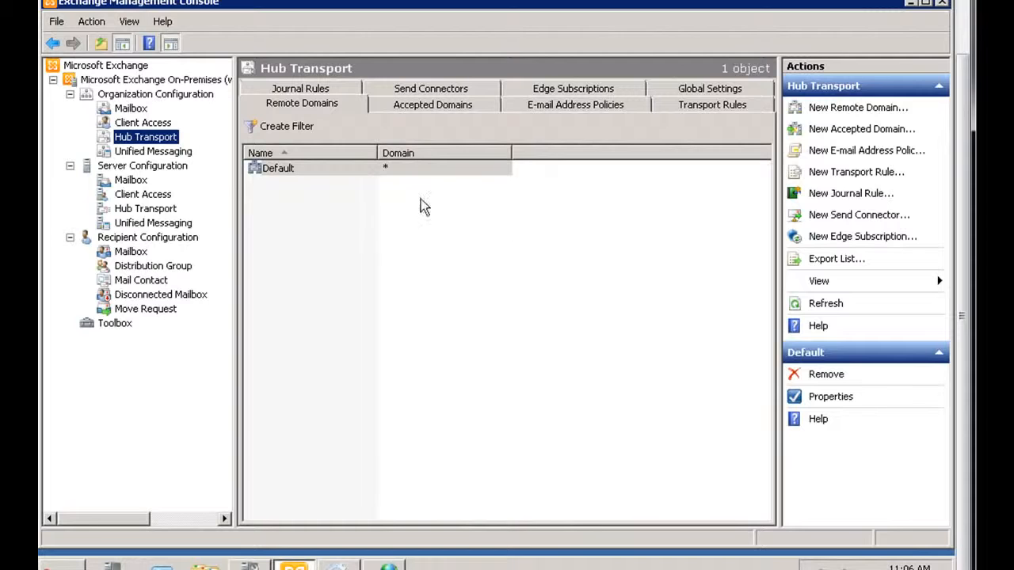
click(434, 91)
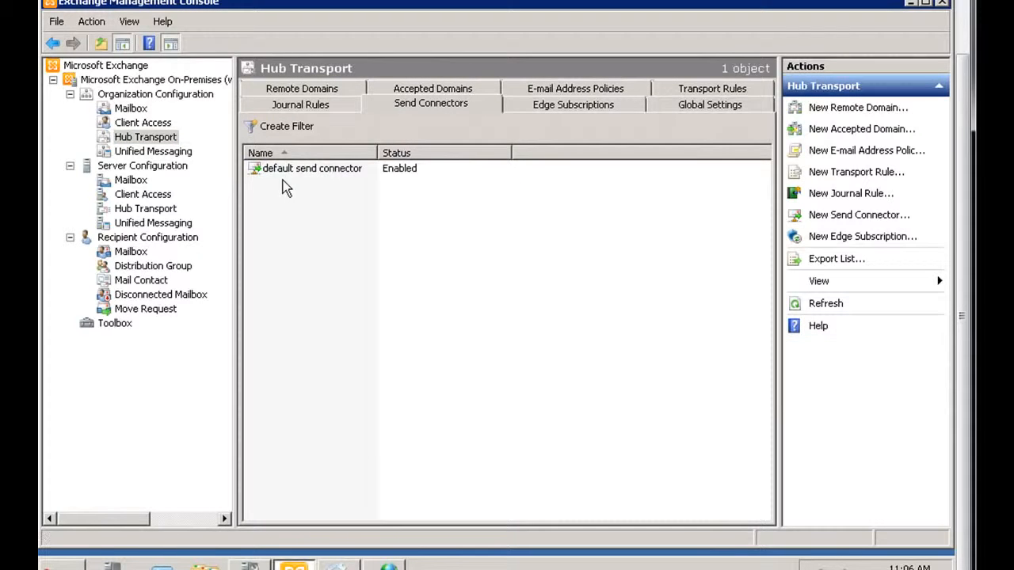
click(315, 176)
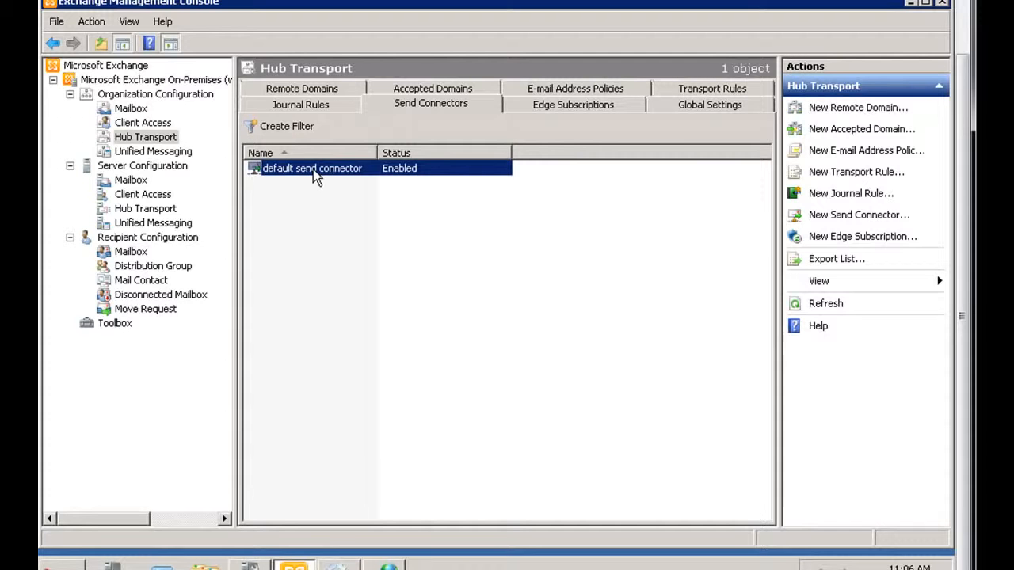
click(489, 390)
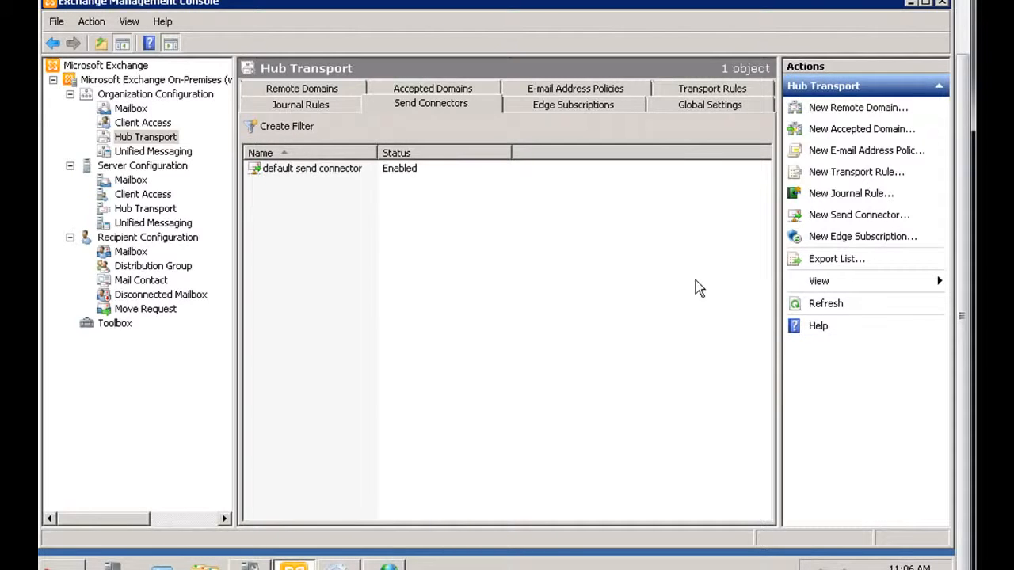
Start a new send connector named 'my send connect' with Internet as its intended use.
click(860, 218)
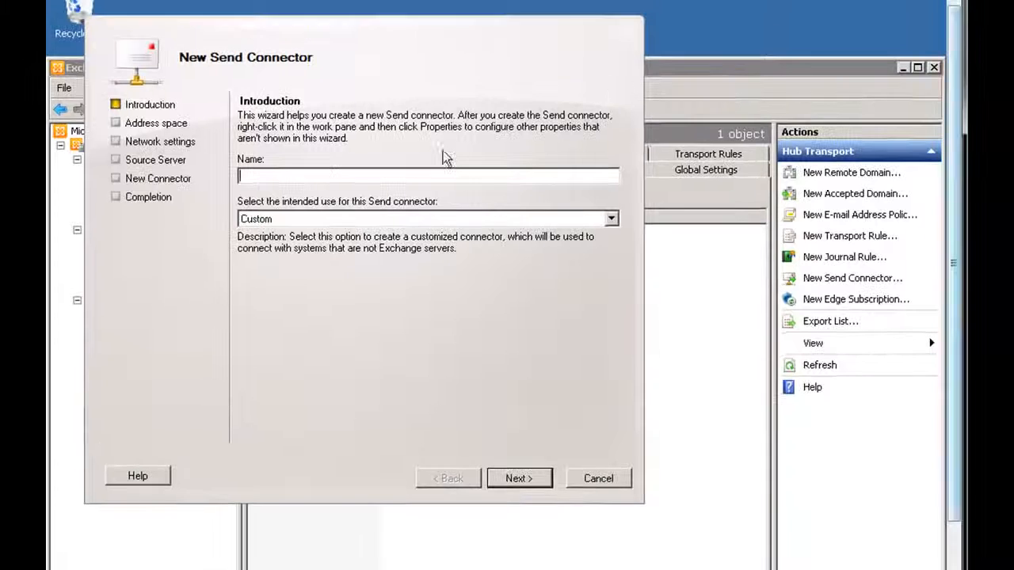
text(my)
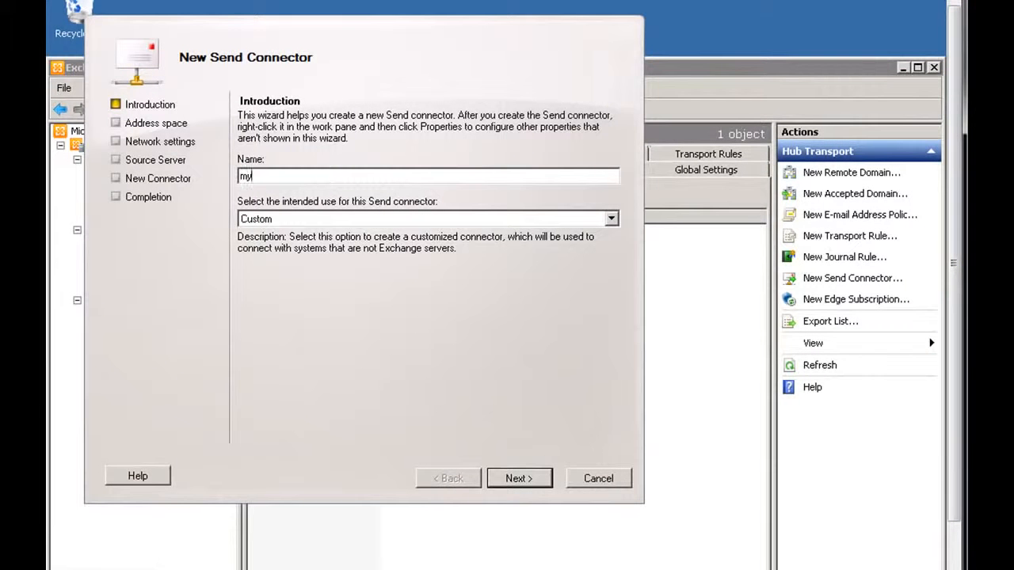
text( send connect)
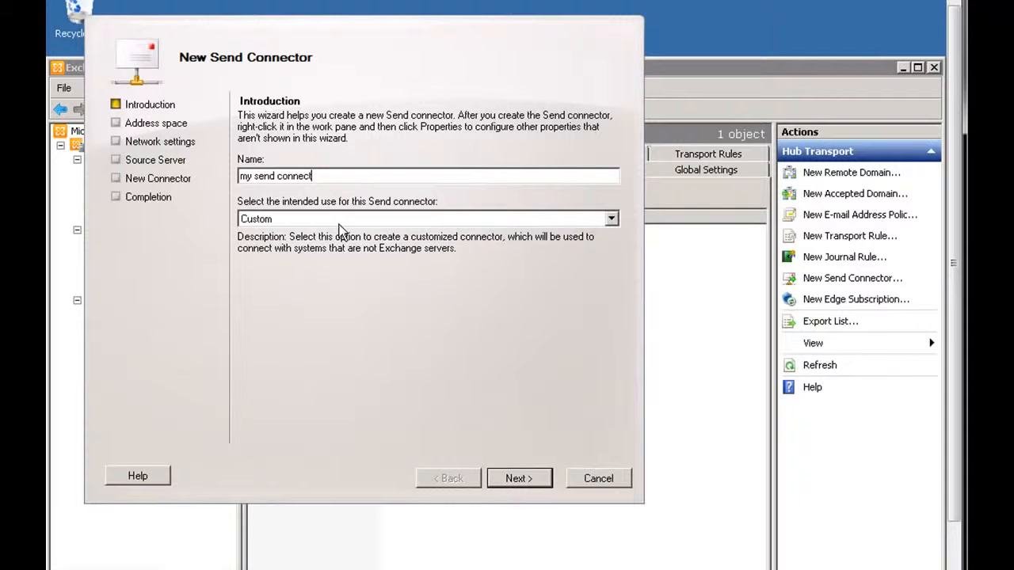
click(346, 222)
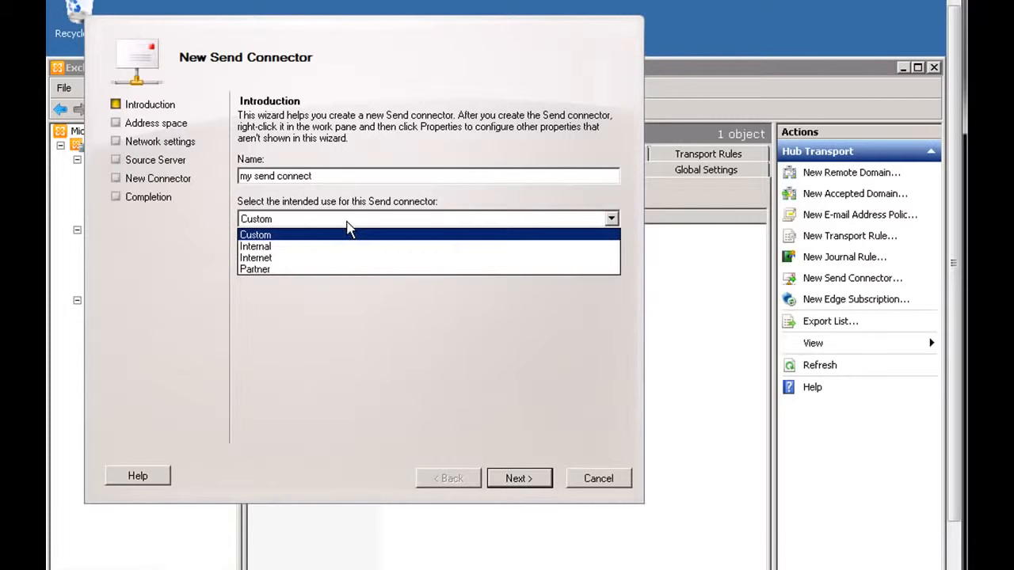
click(301, 258)
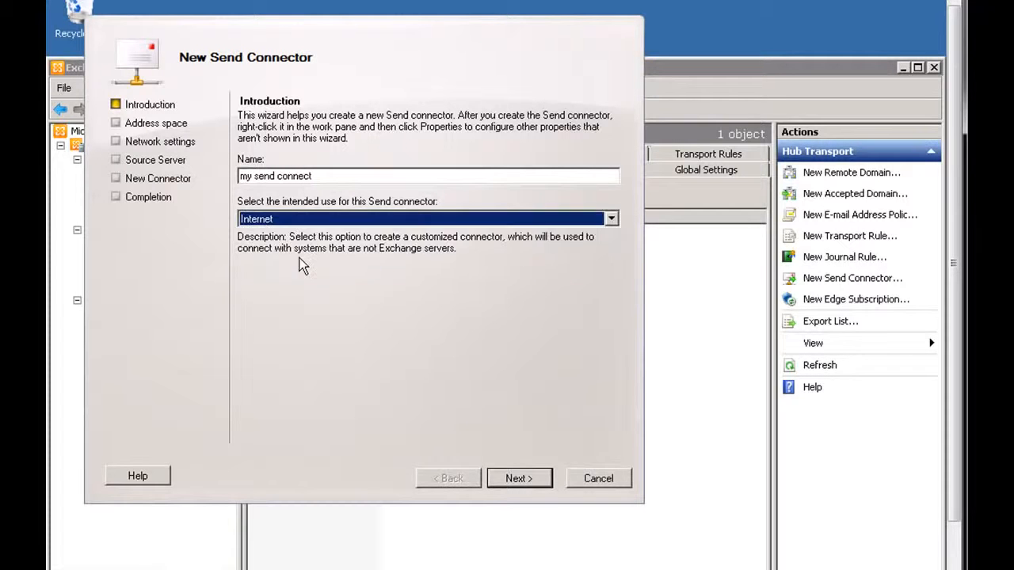
click(283, 222)
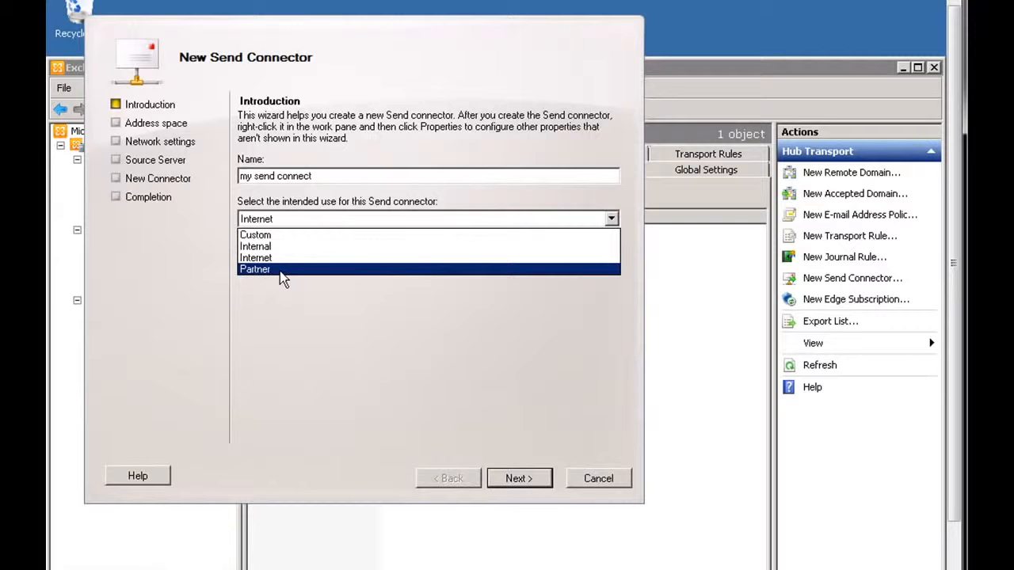
click(287, 257)
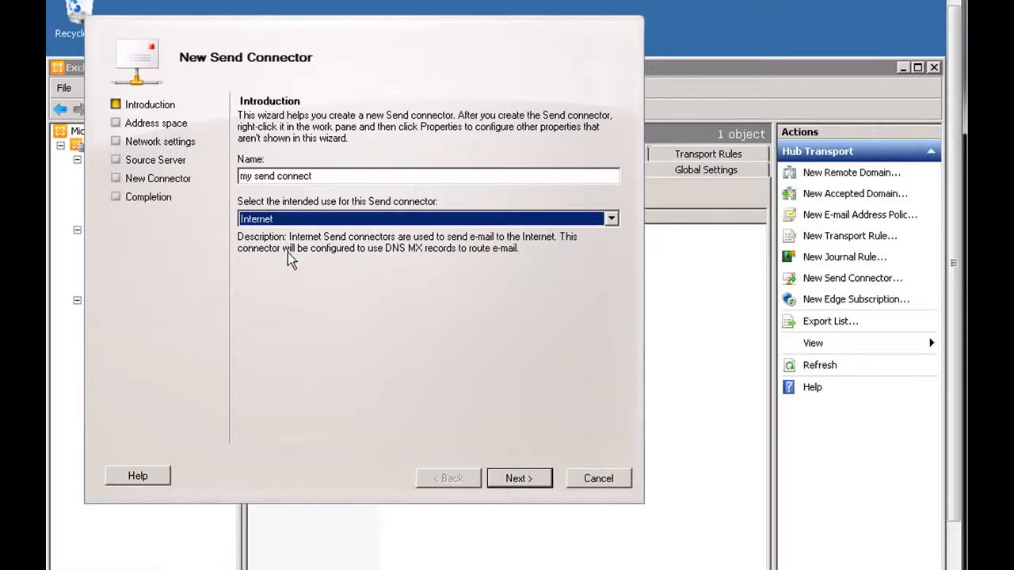
Add an SMTP address space of * to the new connector.
click(518, 479)
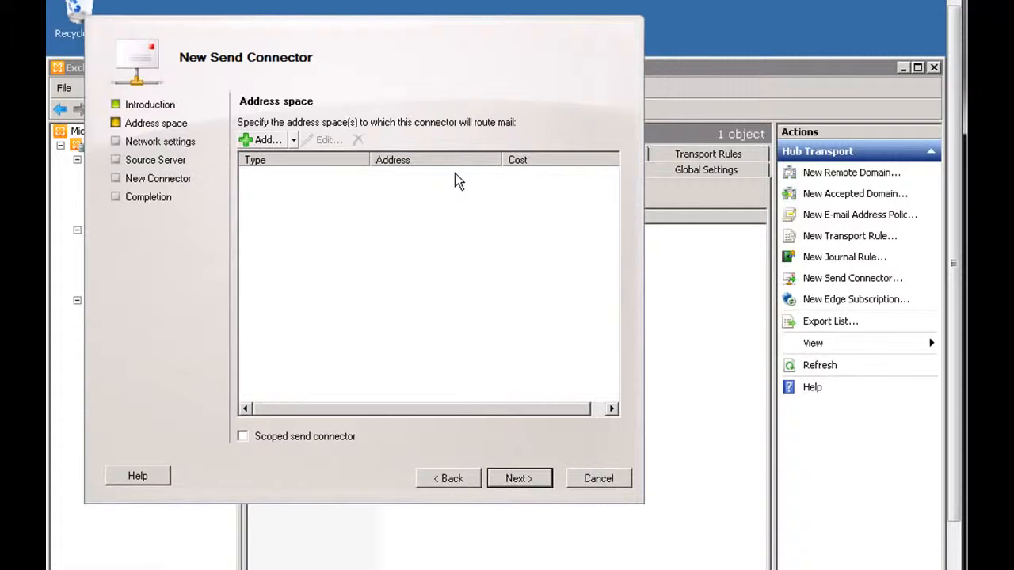
click(262, 140)
click(216, 245)
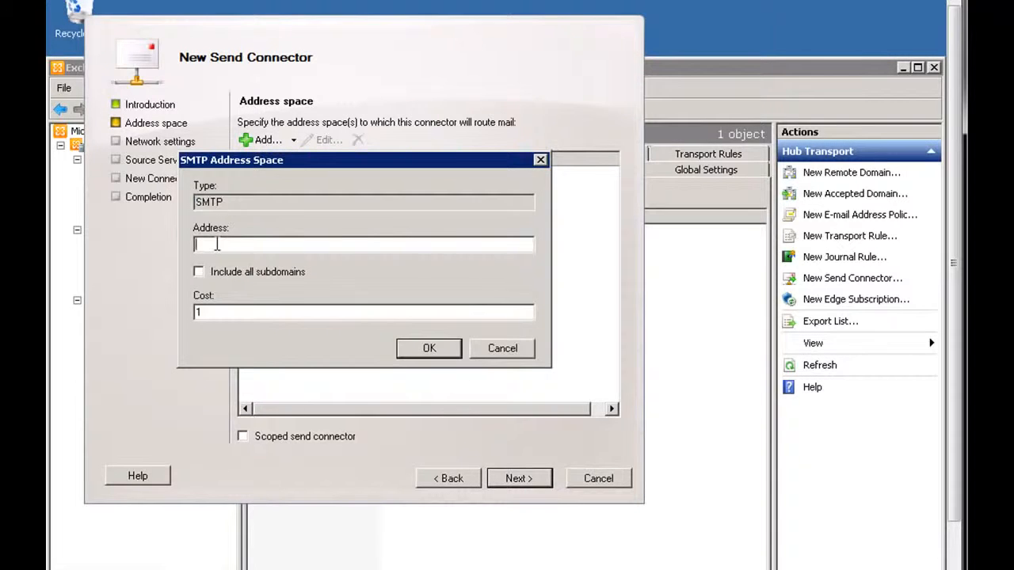
text(*)
click(434, 350)
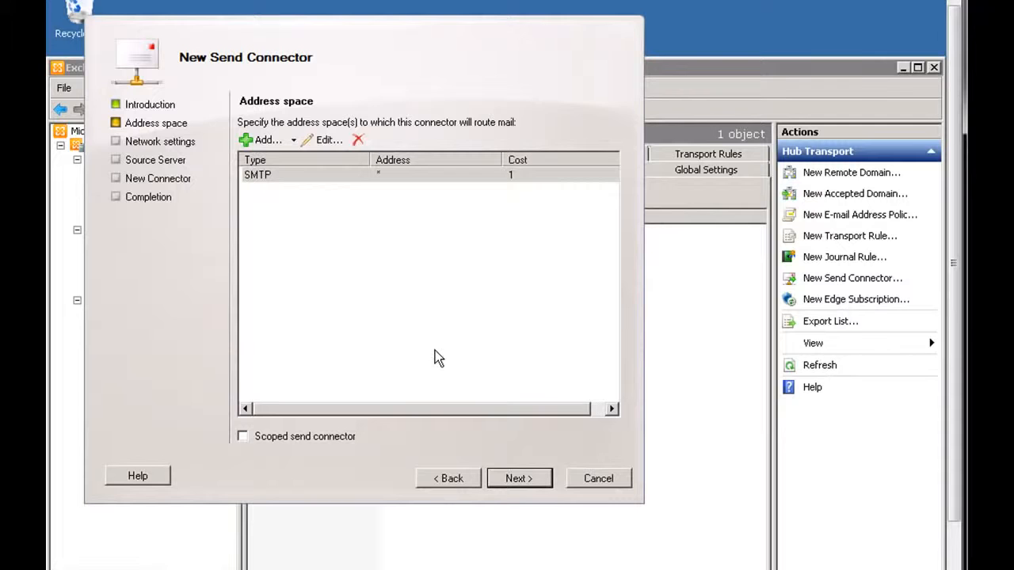
click(522, 479)
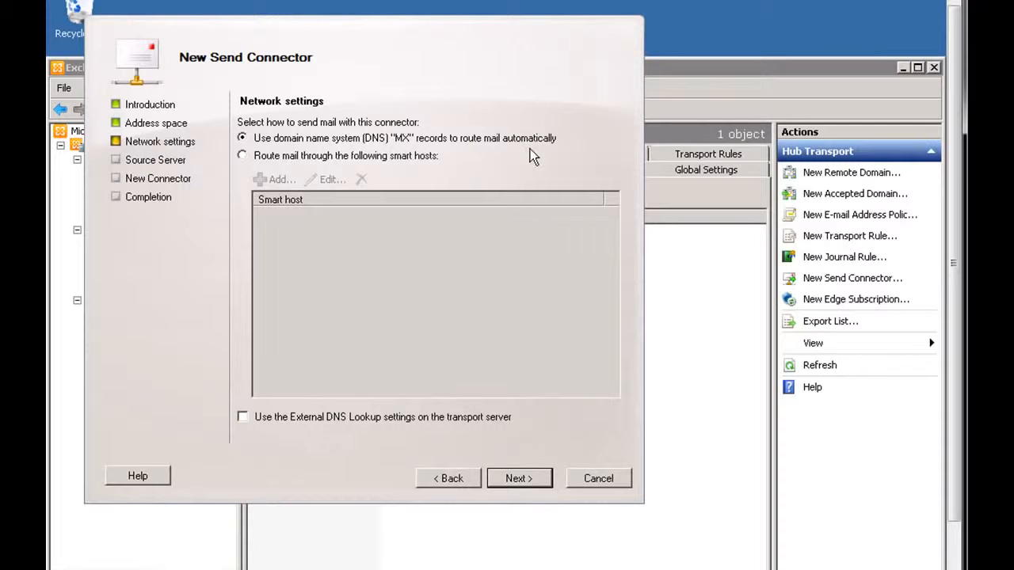
Step through the network settings and source server pages, then cancel the wizard.
click(532, 479)
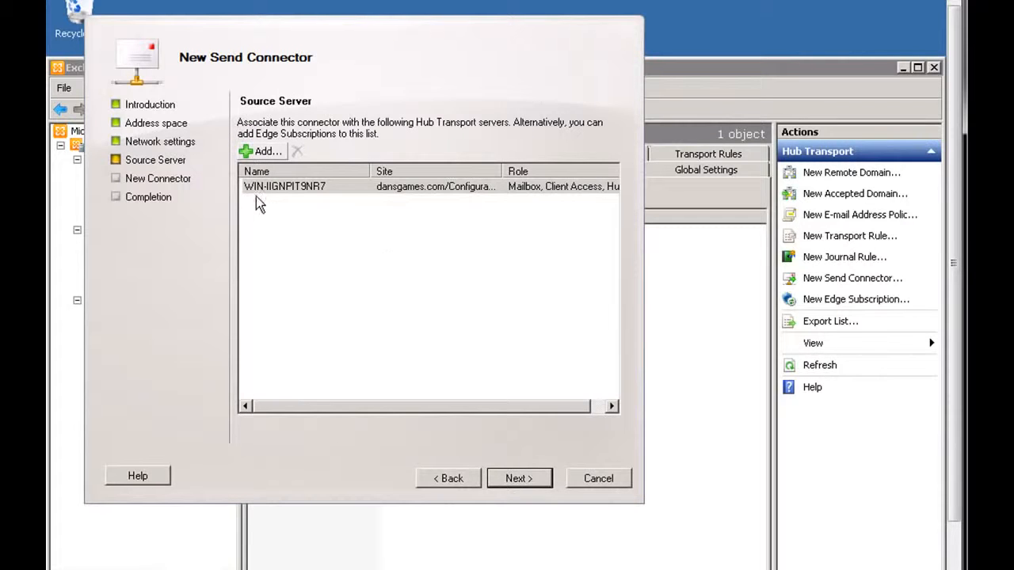
click(264, 187)
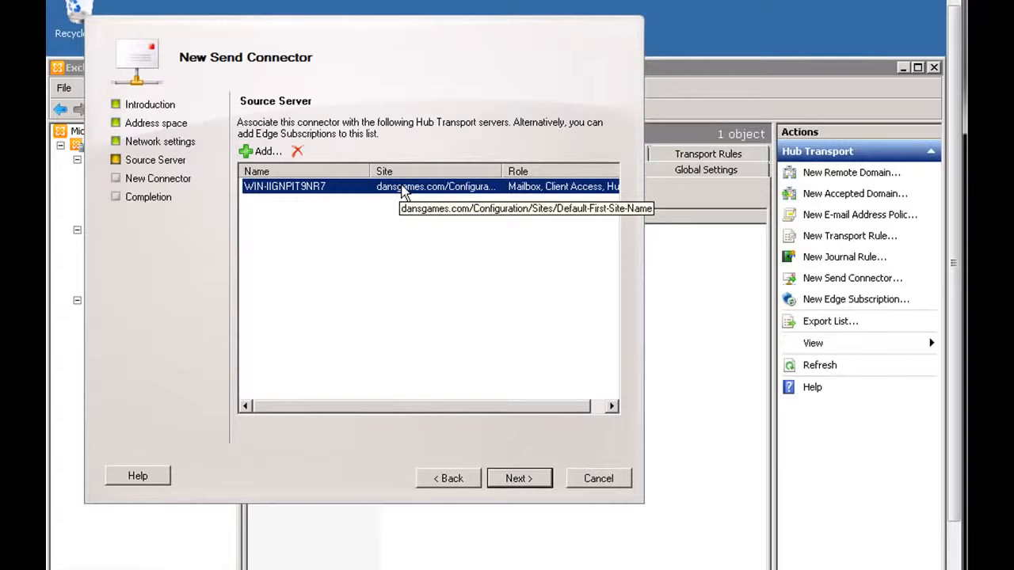
click(519, 481)
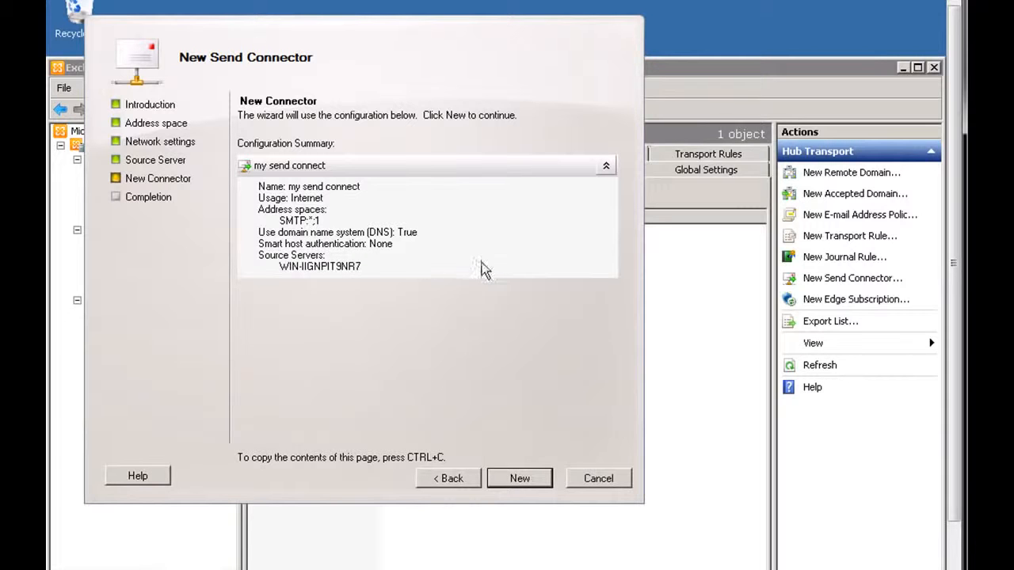
click(600, 479)
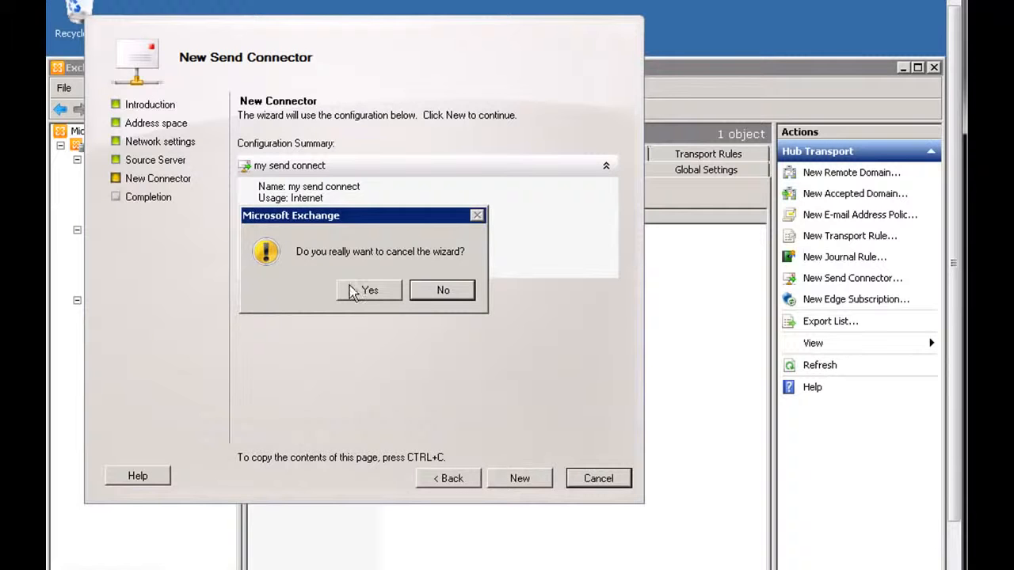
click(369, 291)
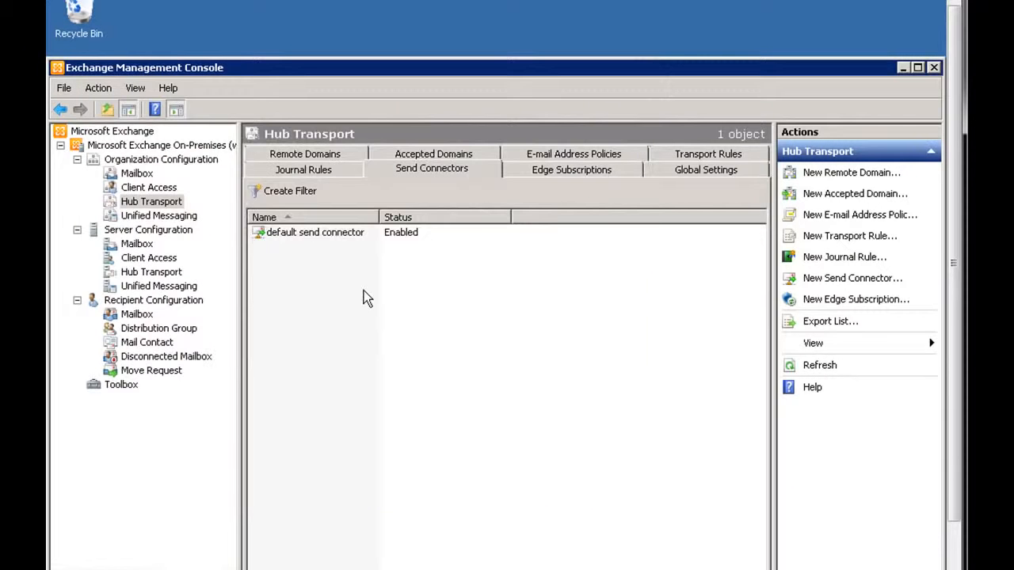
Review the default send connector's general, address space, network and source server properties, then close them.
click(293, 235)
double_click(293, 235)
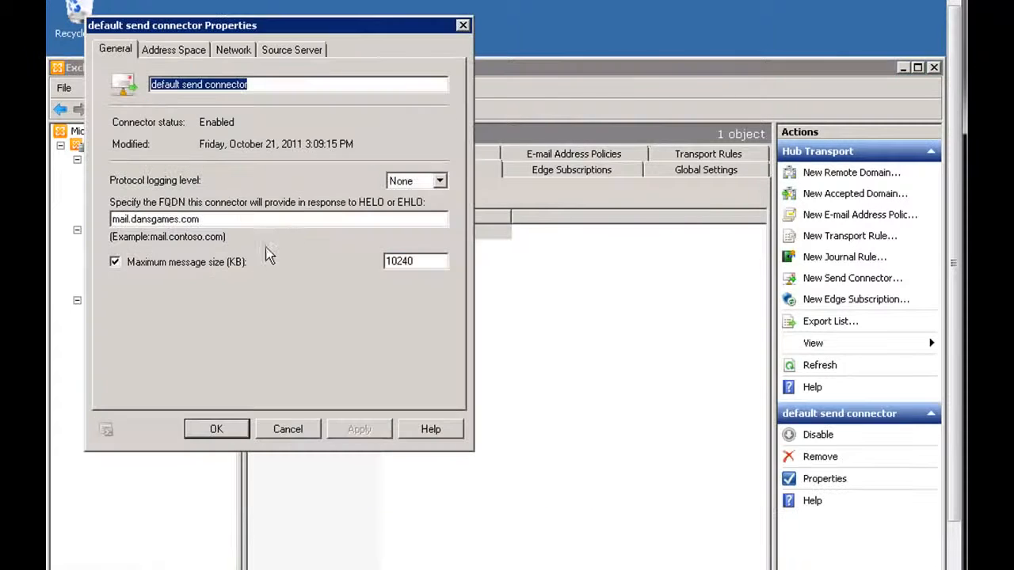
drag(309, 30, 388, 63)
click(239, 82)
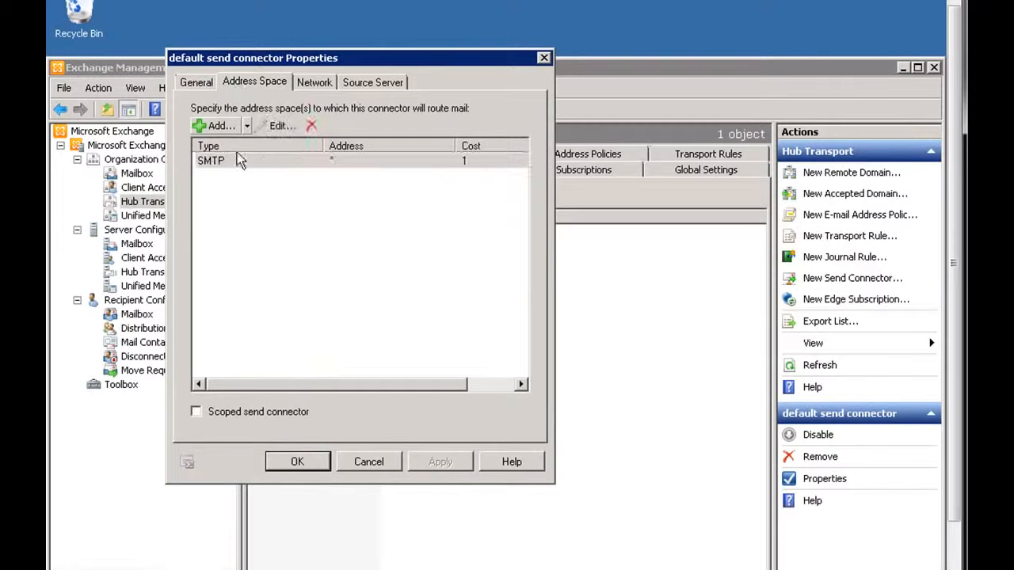
click(321, 84)
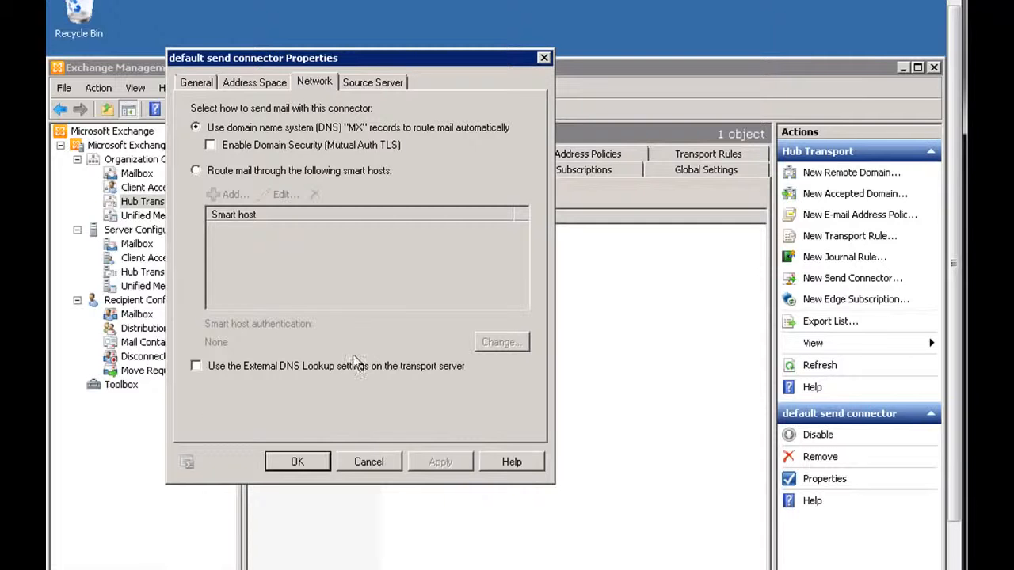
click(370, 84)
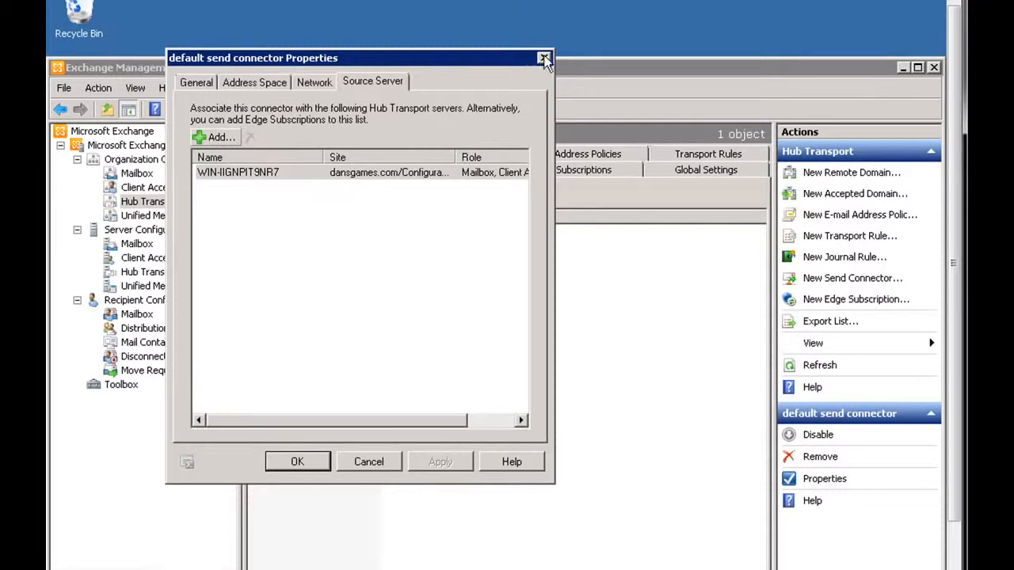
click(386, 464)
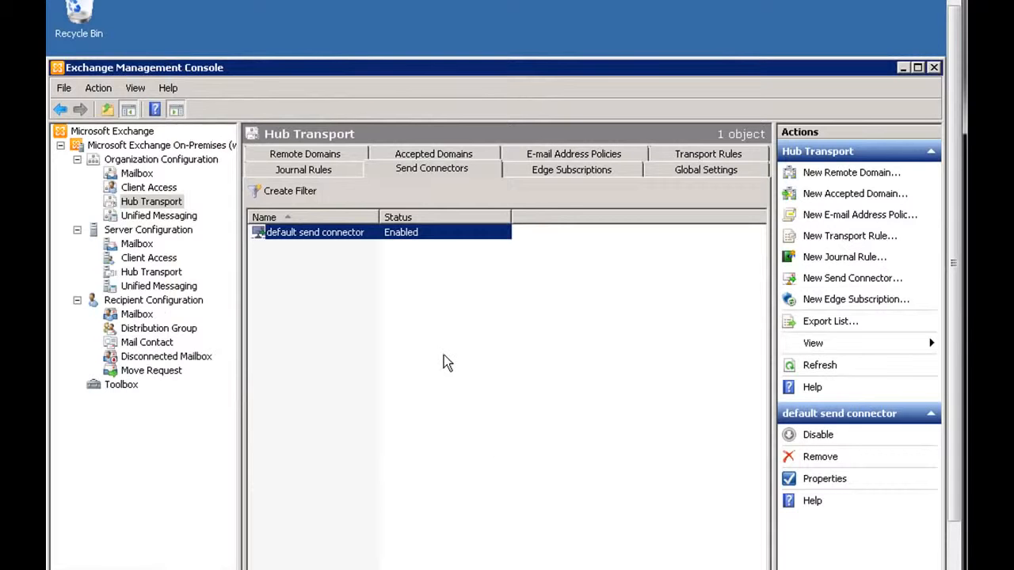
click(415, 299)
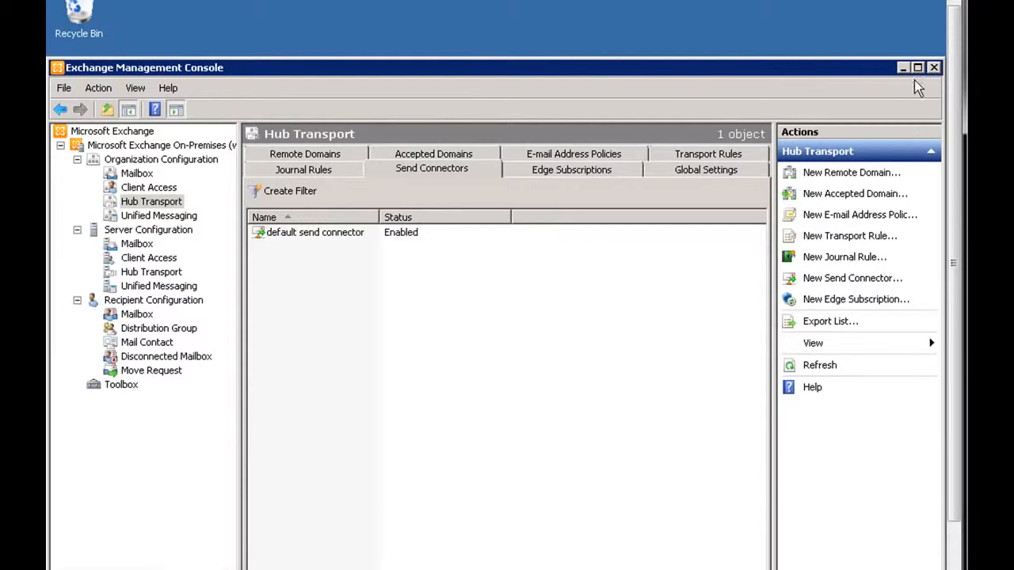
drag(953, 81, 954, 138)
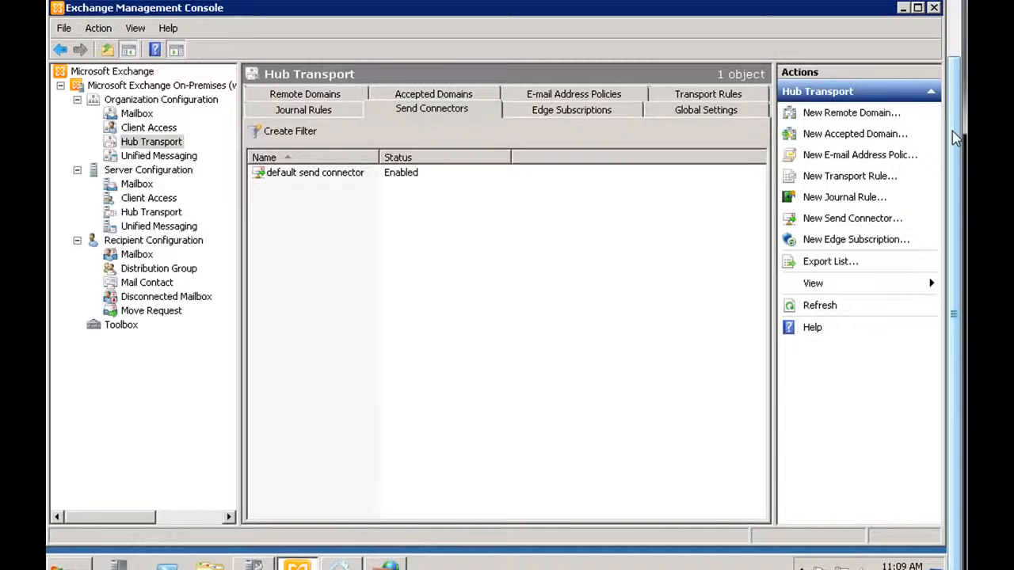
drag(955, 138, 957, 166)
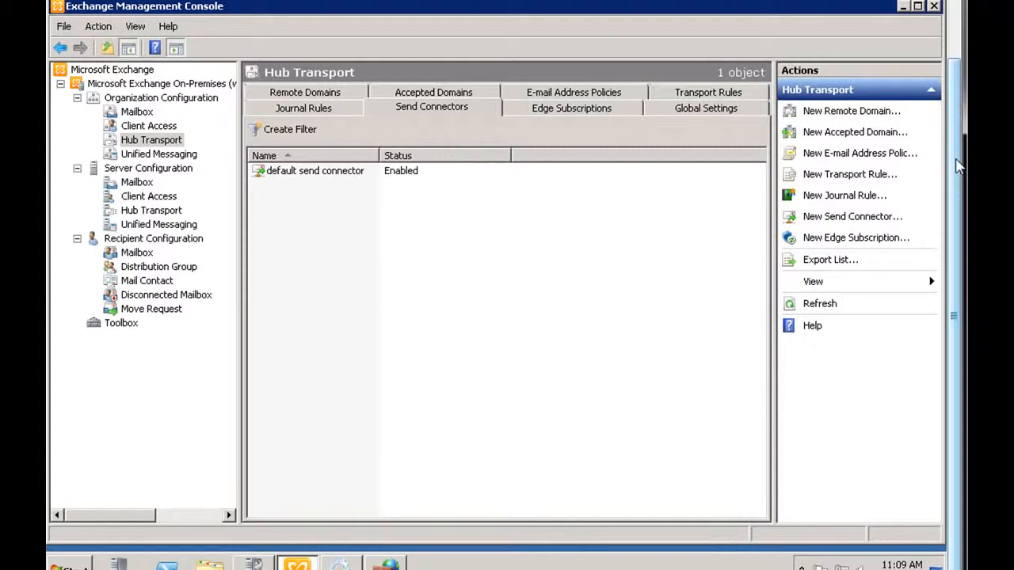
click(336, 176)
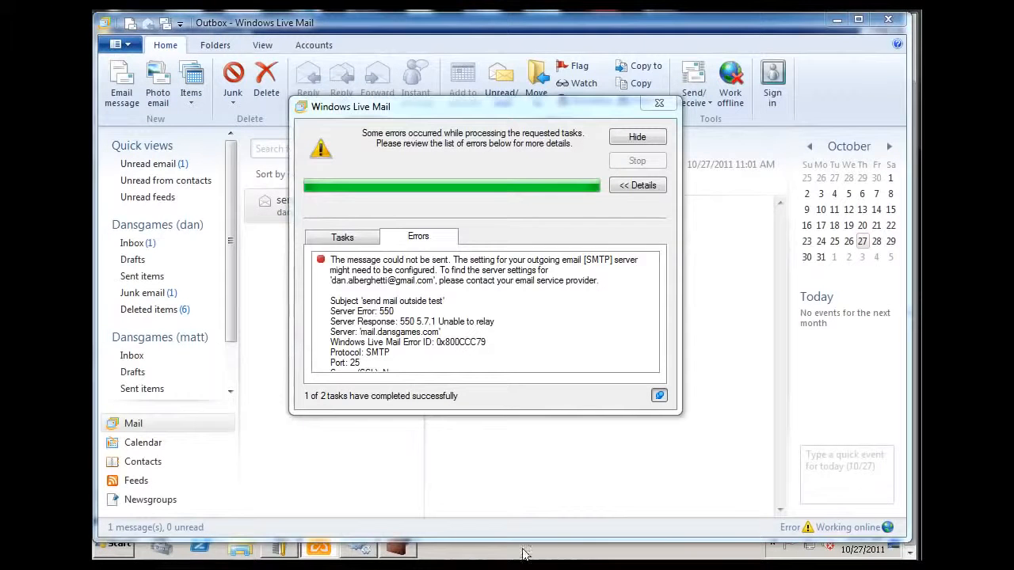
mouse_move(359, 548)
click(438, 455)
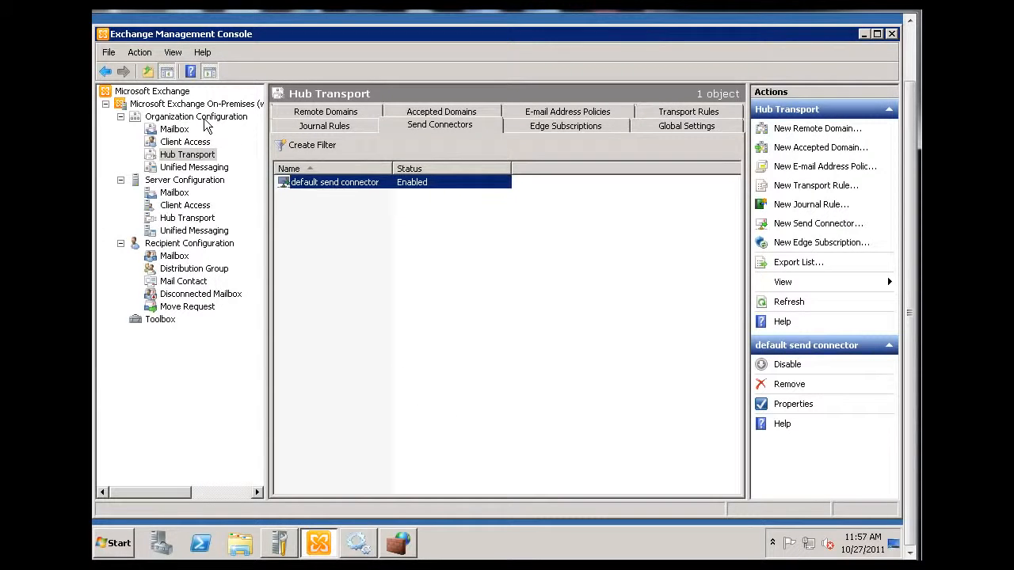
click(180, 157)
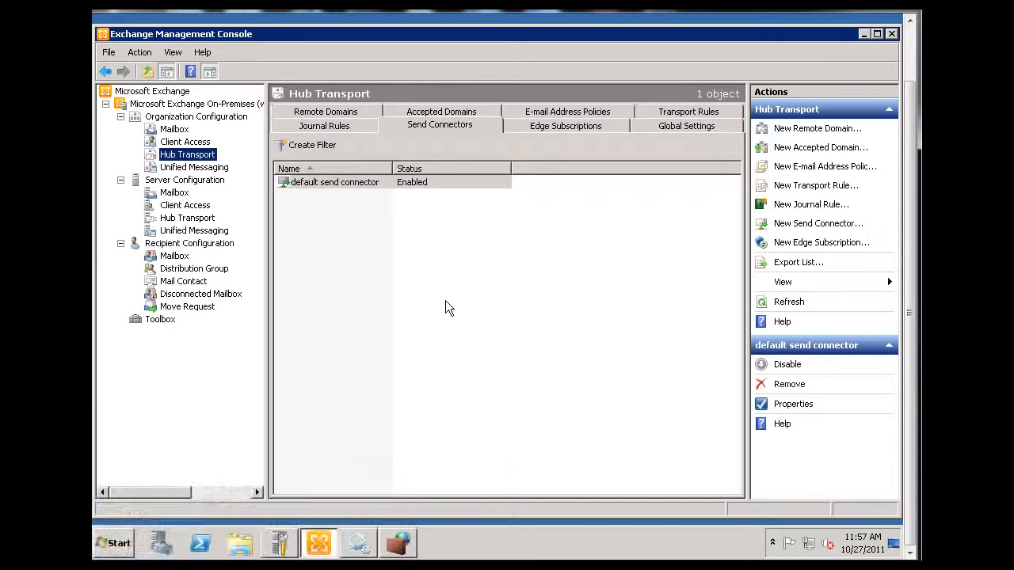
mouse_move(252, 565)
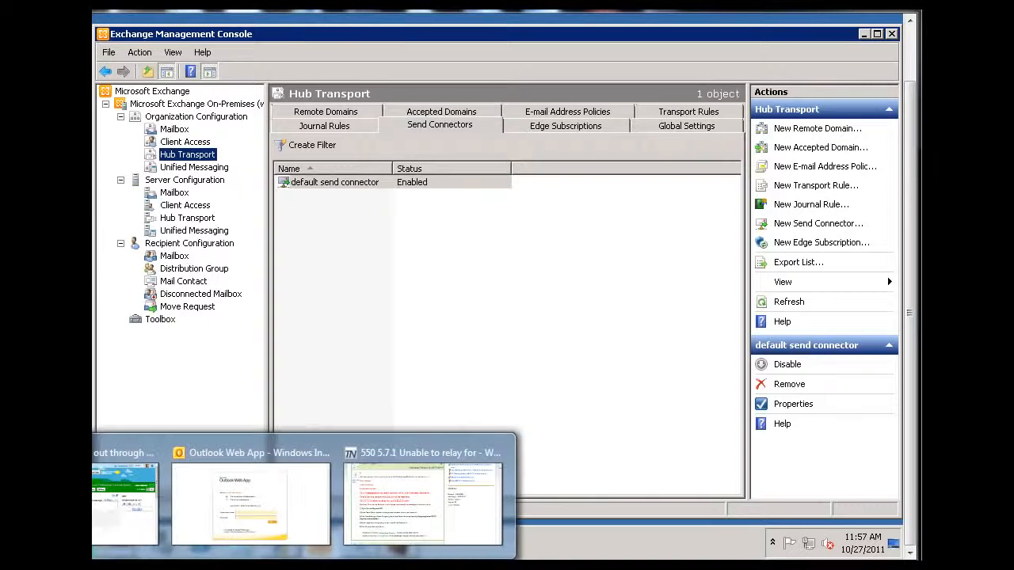
click(252, 495)
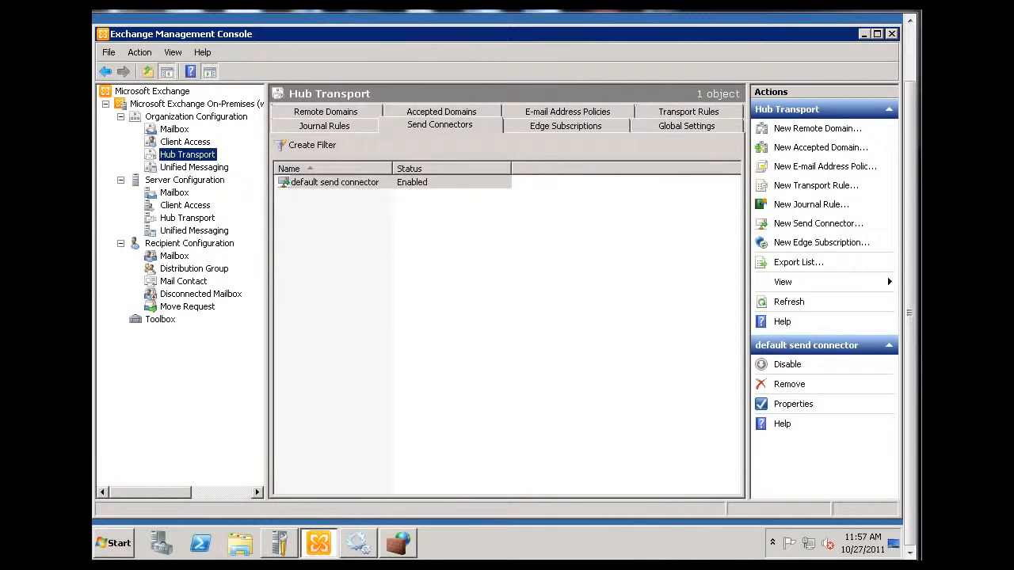
Switch to Windows Live Mail and examine the send error for the 'send mail outside test' message.
mouse_move(398, 543)
click(447, 456)
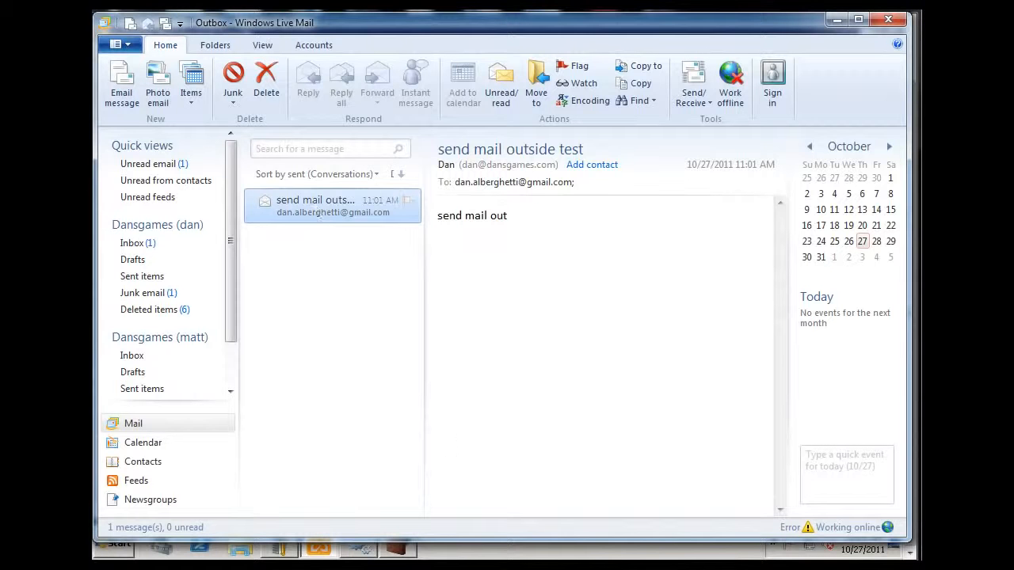
click(489, 565)
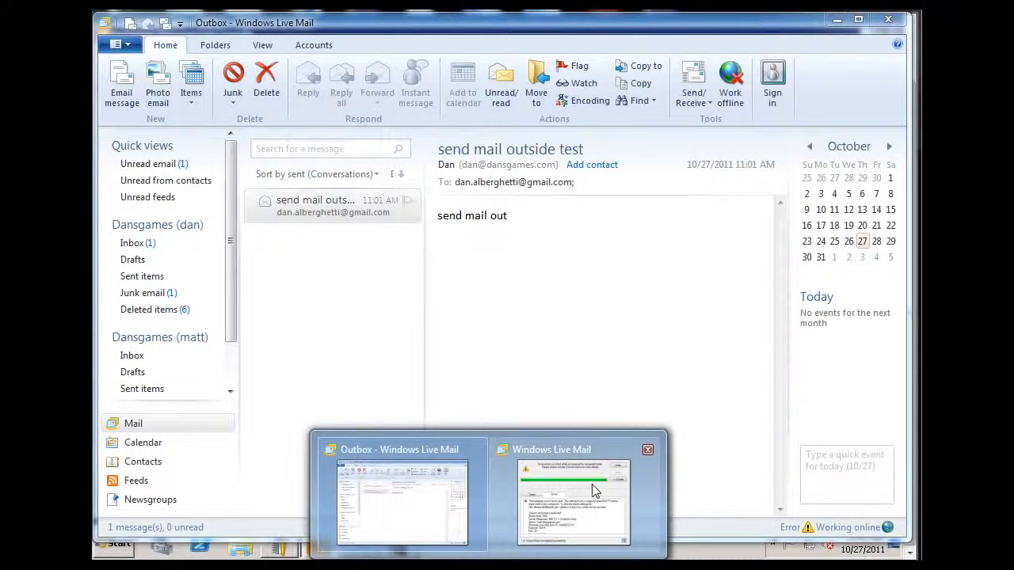
click(595, 491)
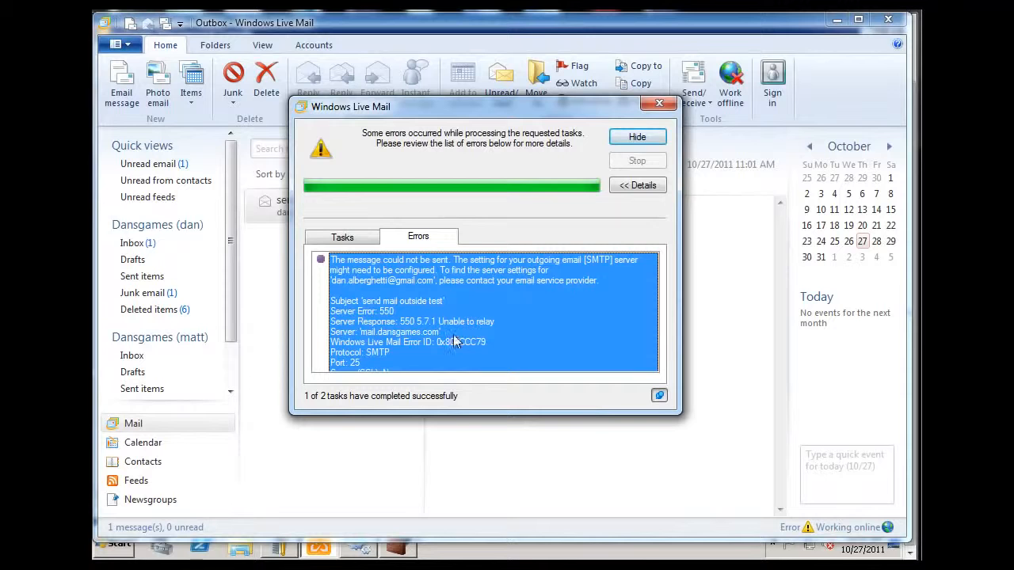
click(496, 334)
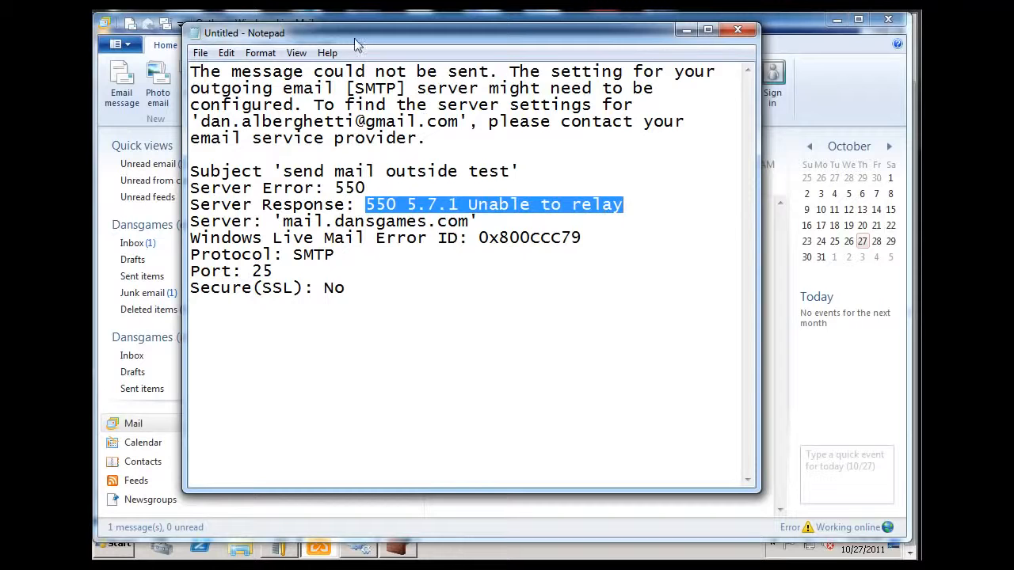
click(375, 15)
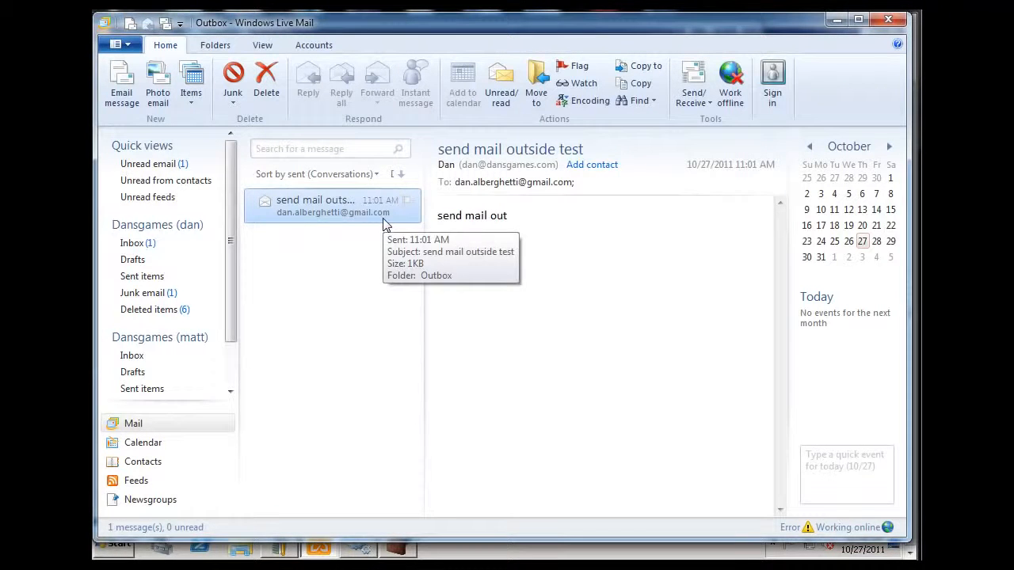
Turn on outgoing-server authentication for the Dansgames (dan) account, using the same settings as the incoming mail server, and apply.
click(316, 46)
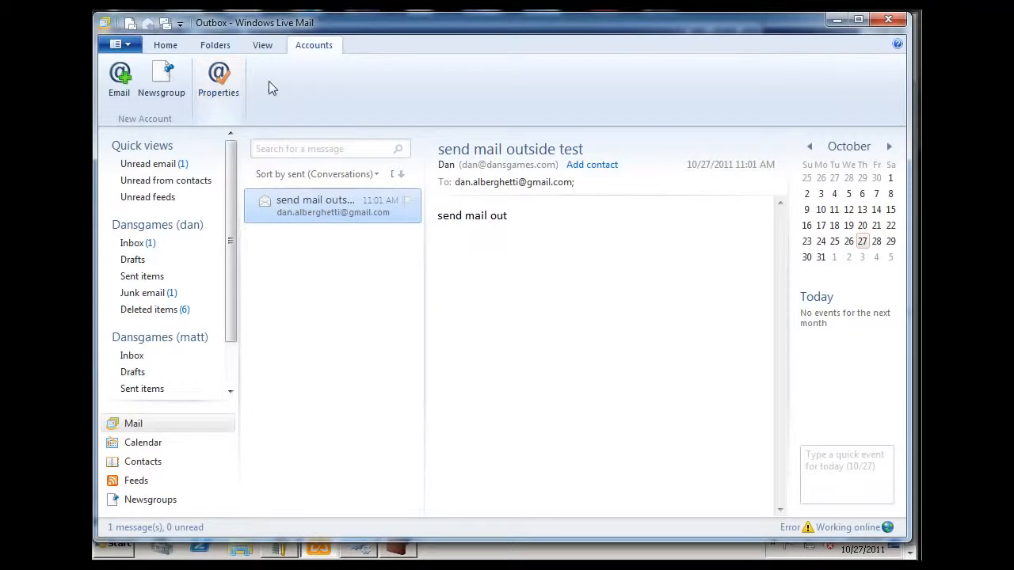
click(138, 226)
click(225, 94)
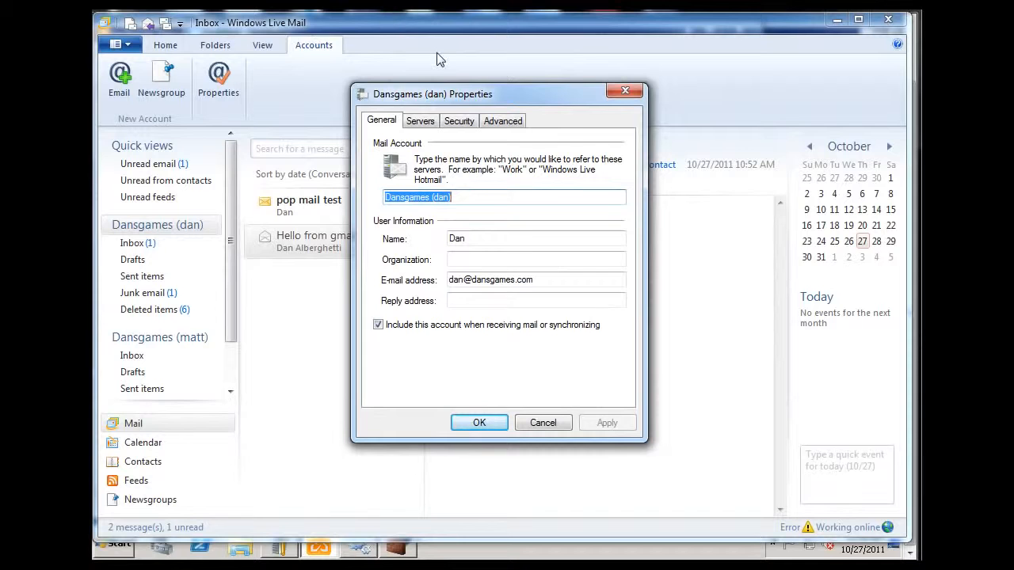
drag(523, 100, 526, 89)
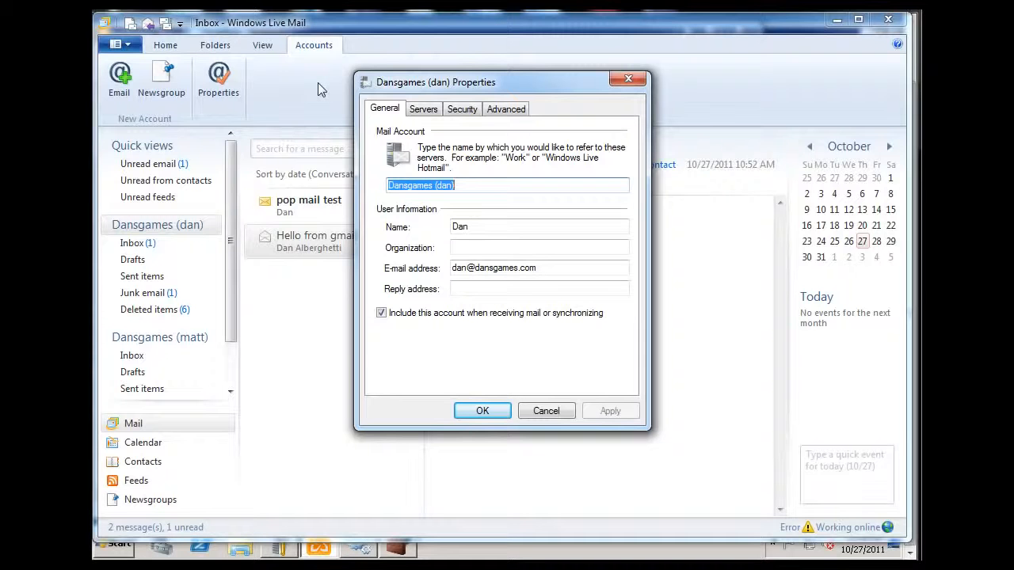
click(423, 110)
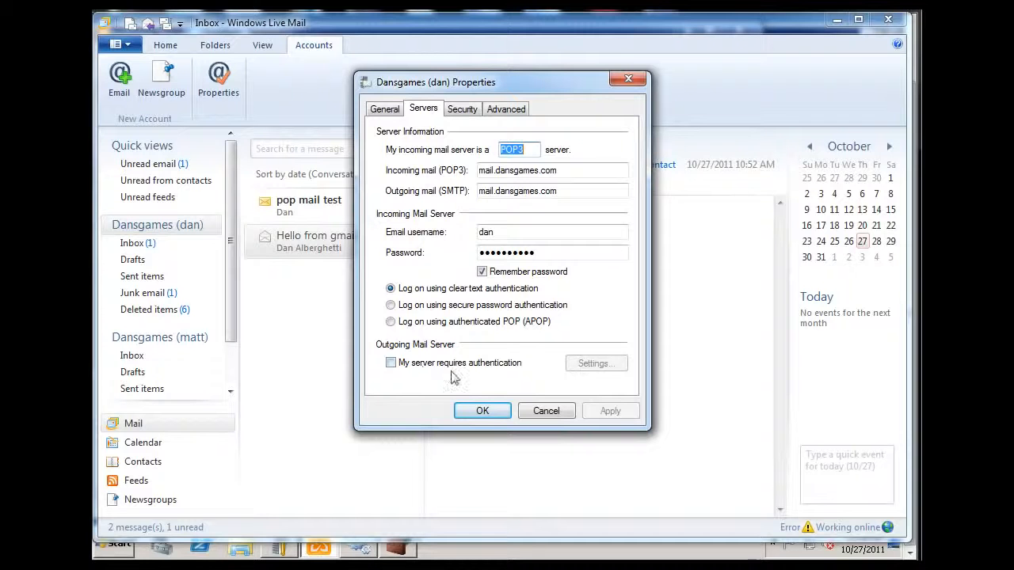
click(390, 364)
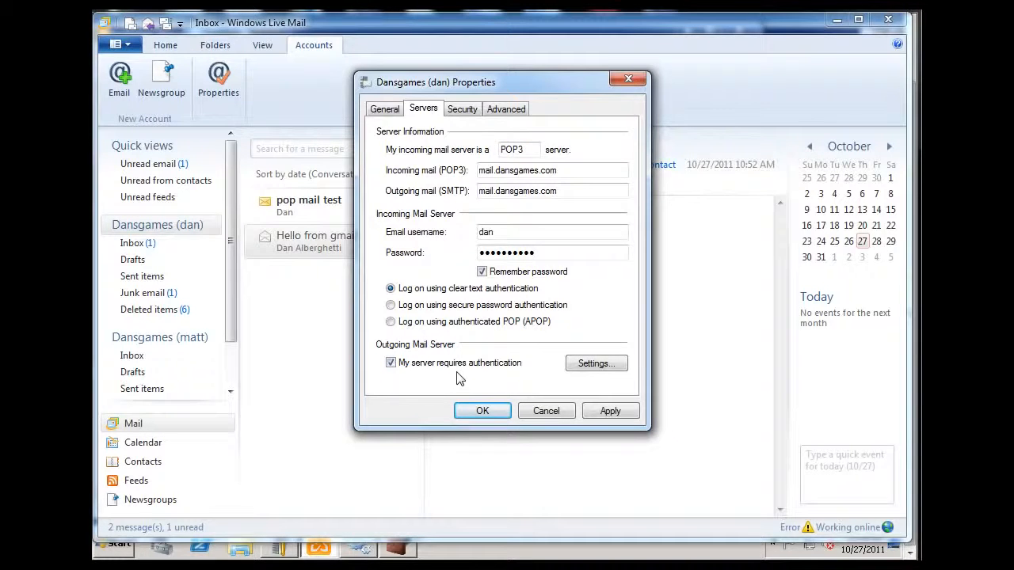
click(598, 372)
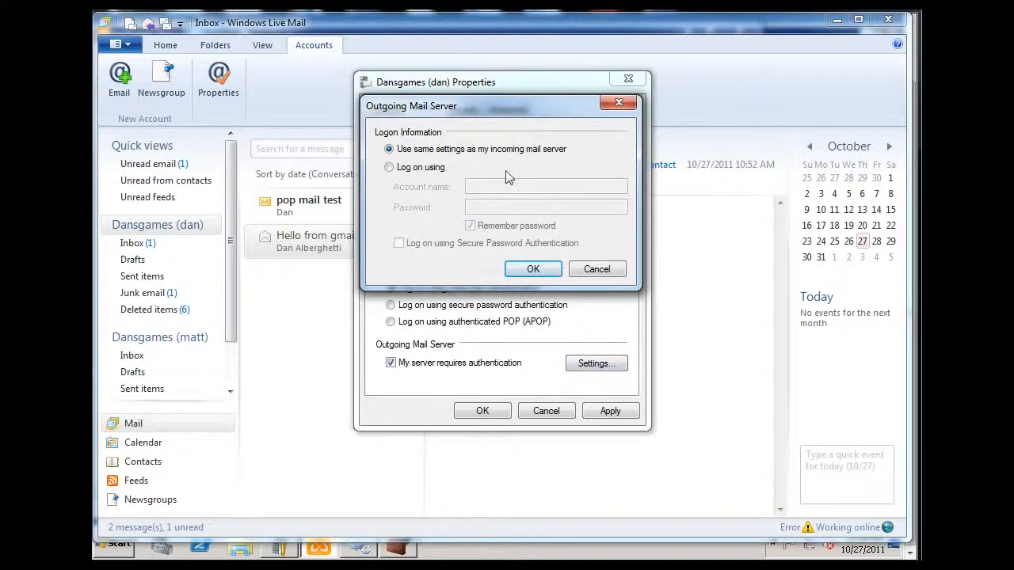
click(535, 270)
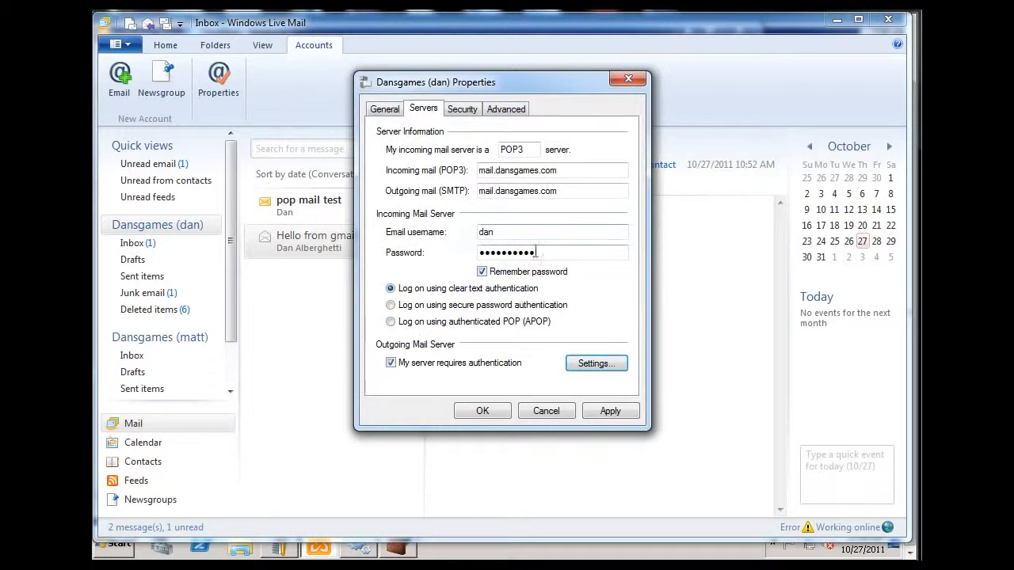
click(618, 416)
click(480, 411)
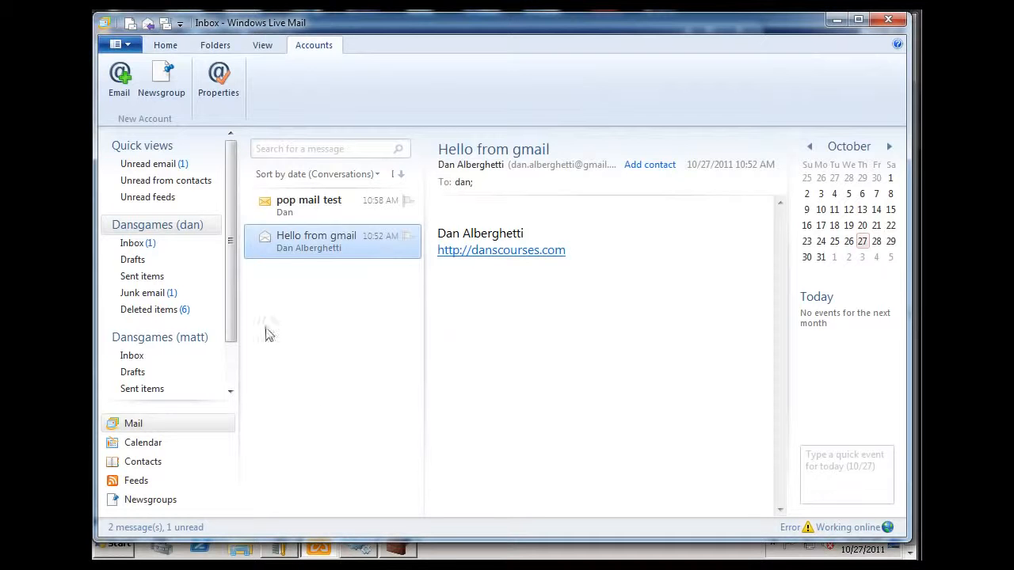
Open the Outbox and run Send/Receive for the Dansgames (dan) account to resend the queued message.
click(165, 46)
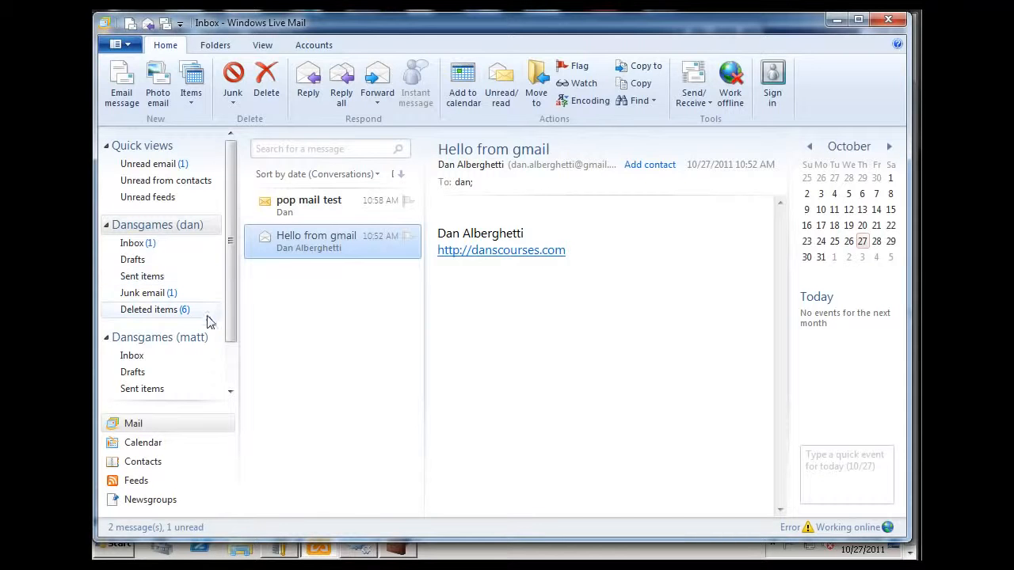
drag(230, 294, 232, 339)
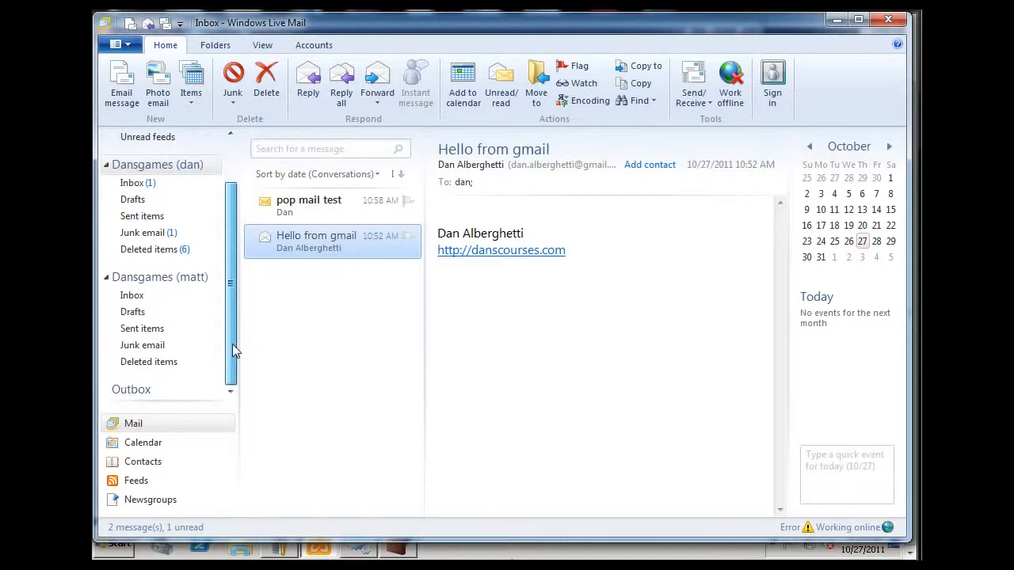
click(133, 388)
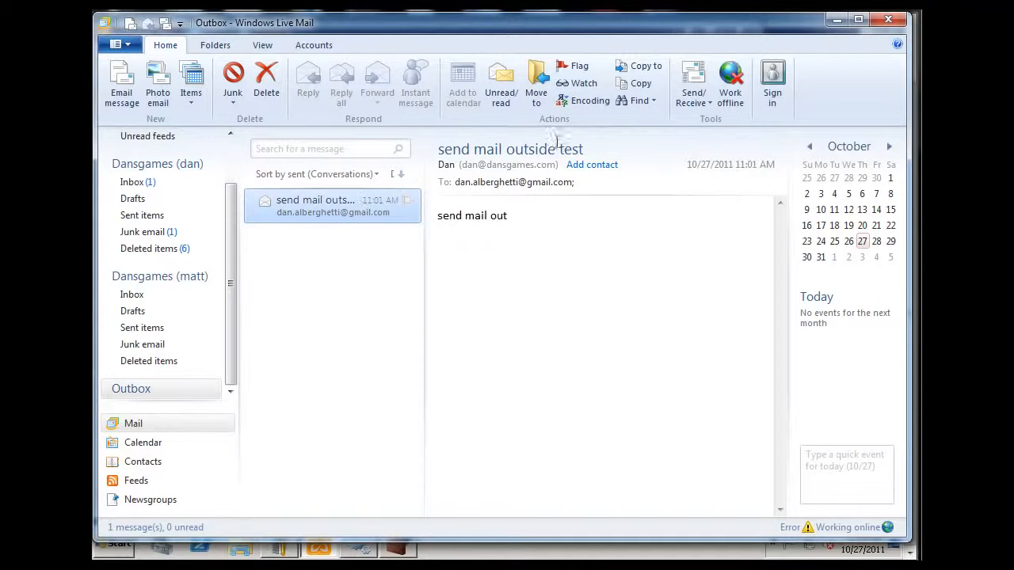
click(700, 101)
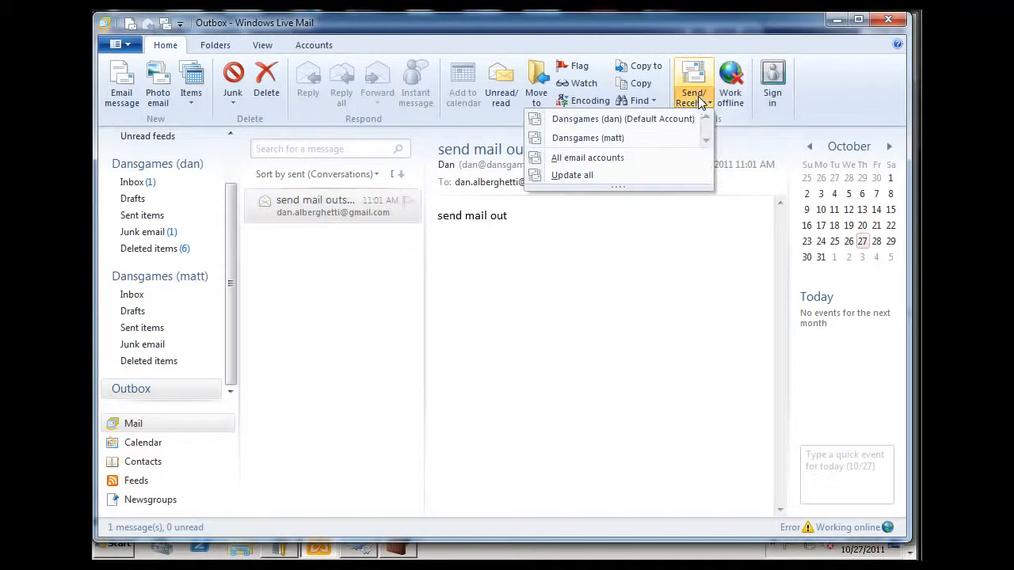
click(641, 120)
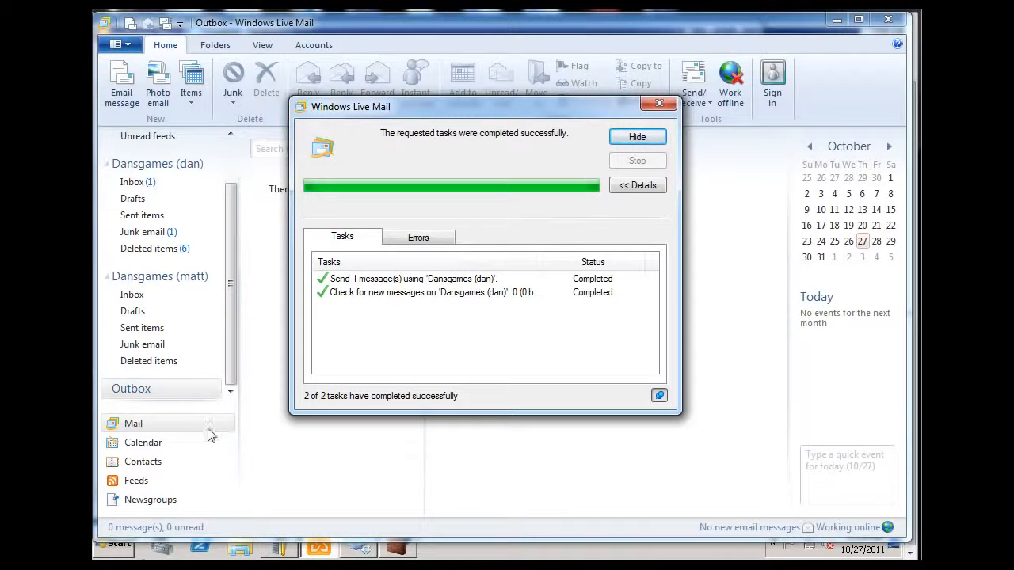
mouse_move(200, 547)
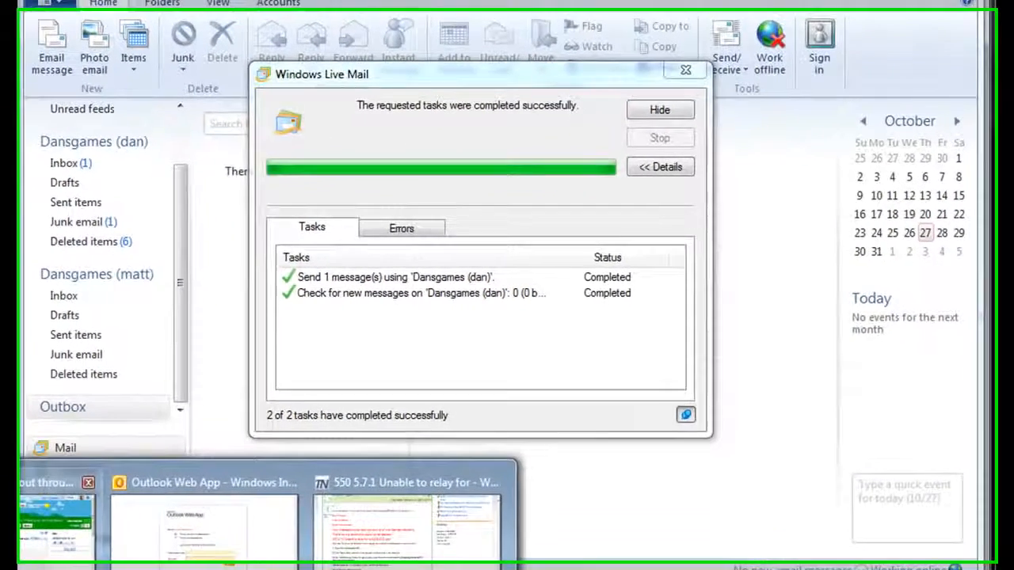
Switch to the Gmail inbox in the browser to check for the test message, then return to Windows Live Mail.
click(66, 529)
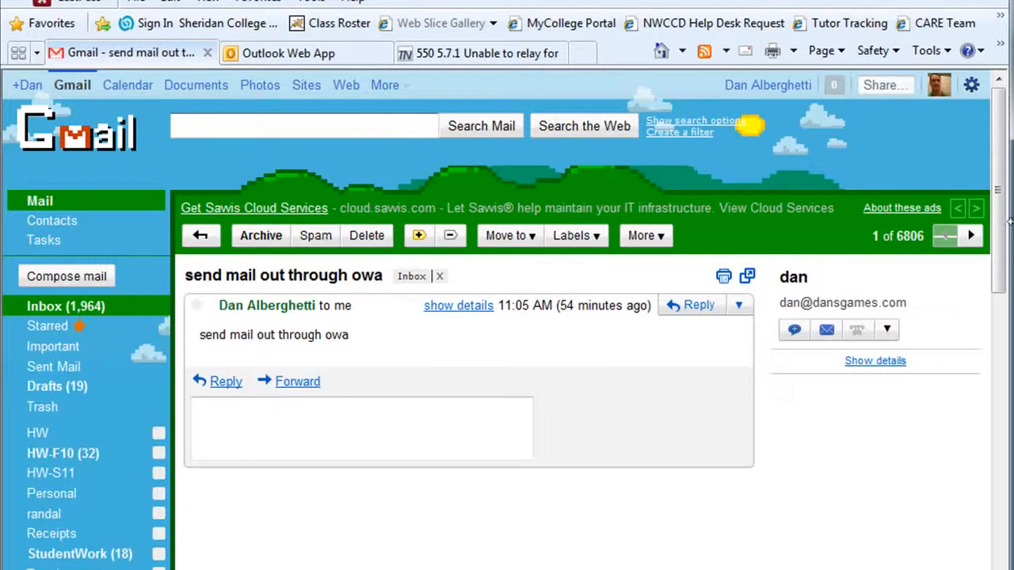
click(971, 237)
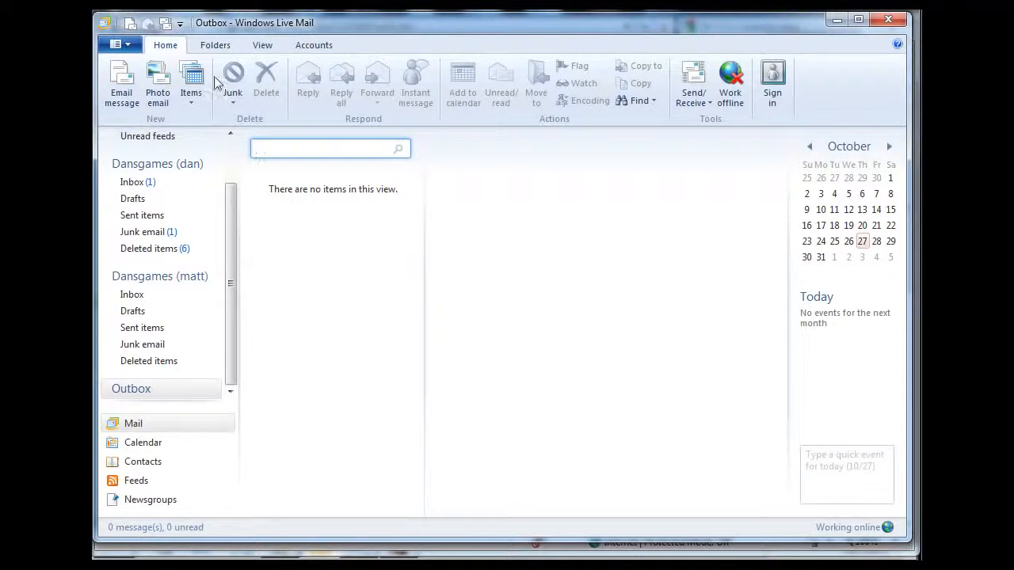
click(126, 84)
click(844, 49)
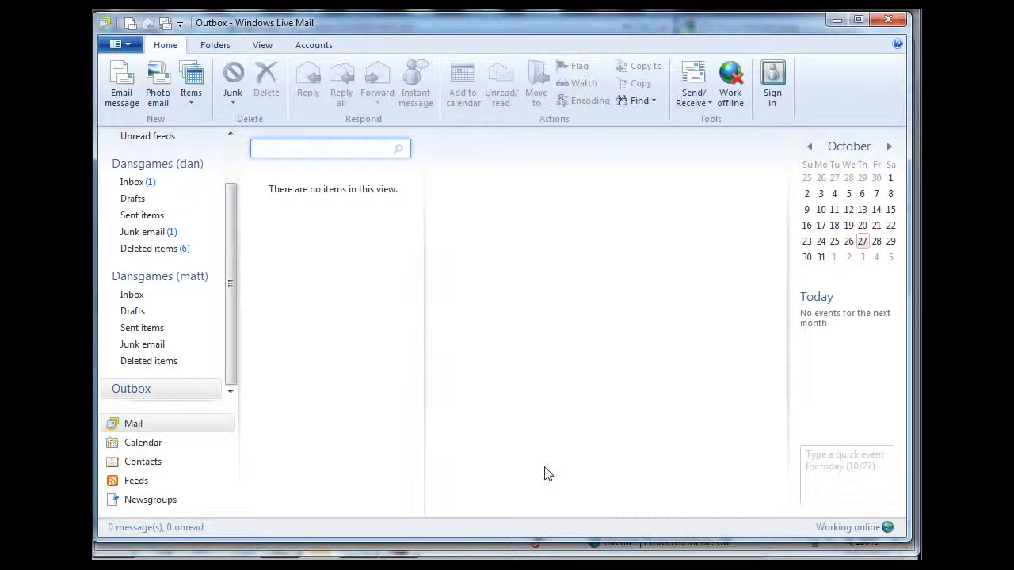